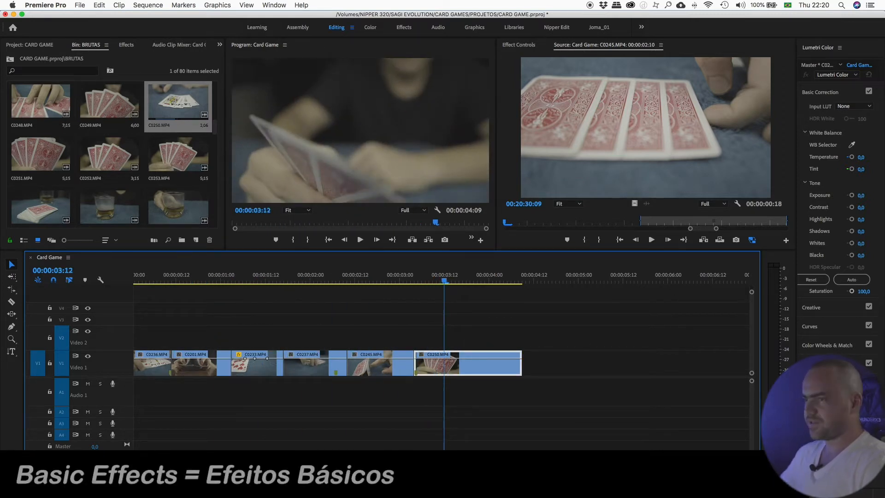
- Scrub through the Card Game sequence and select the C0237 clip on Video 1
click(360, 304)
drag(414, 276, 430, 283)
drag(473, 325, 470, 363)
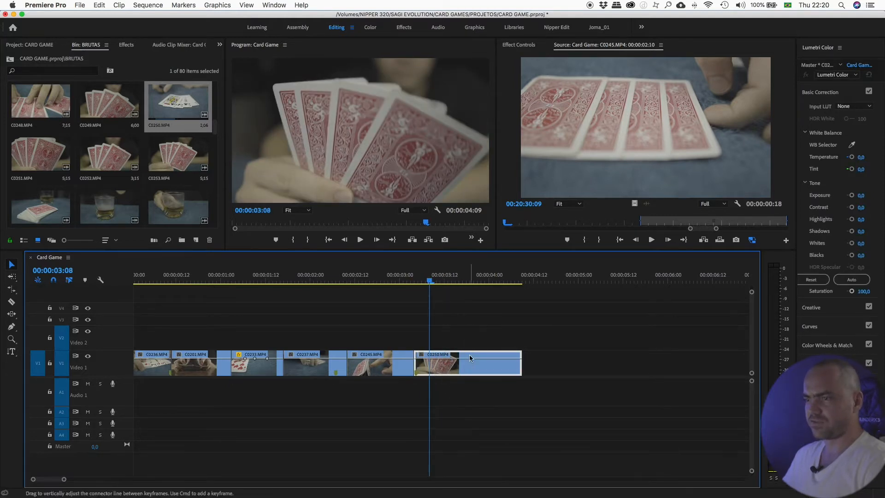
drag(379, 327, 358, 378)
drag(322, 330, 312, 369)
drag(325, 315, 301, 390)
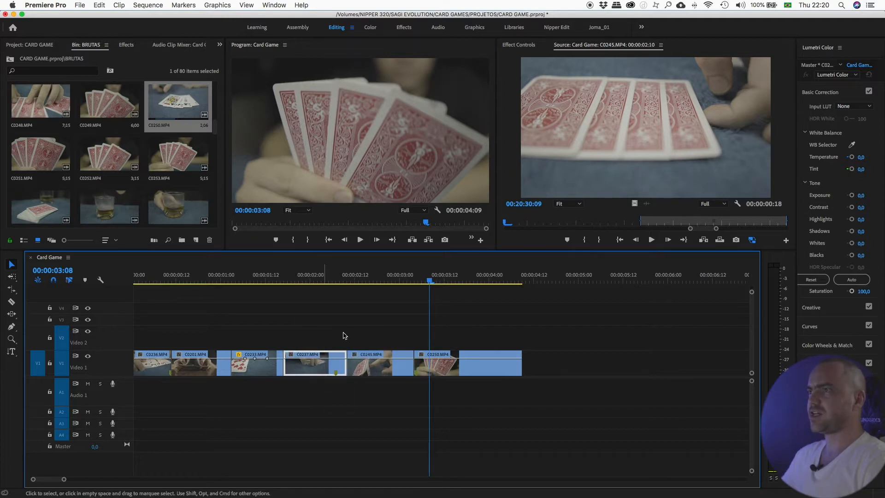
- Open the Effect Controls panel and browse the Window menu's list of panels
click(511, 45)
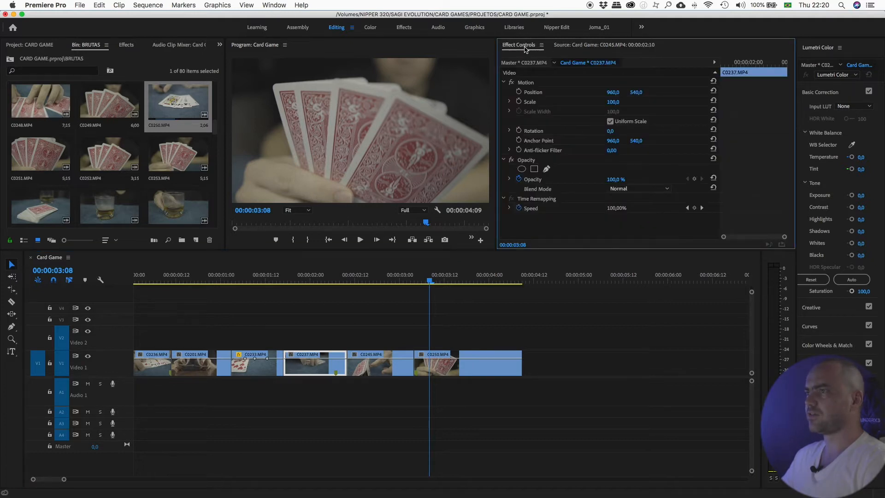
click(570, 47)
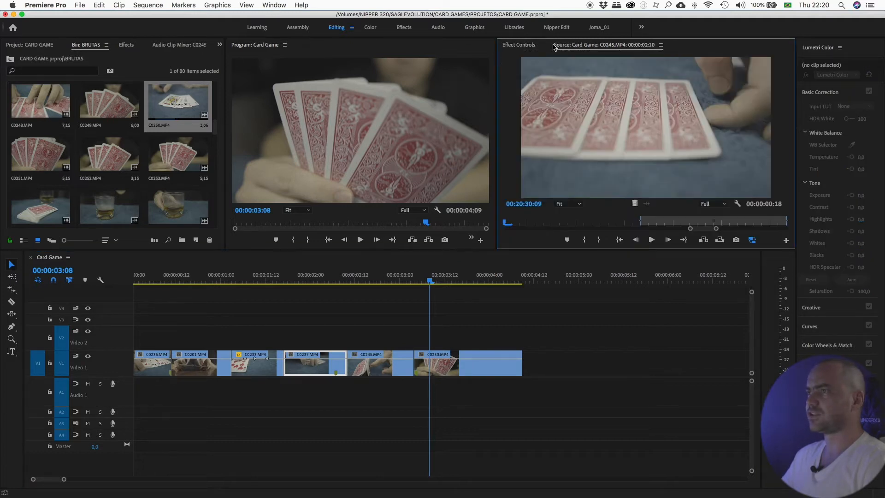
click(521, 46)
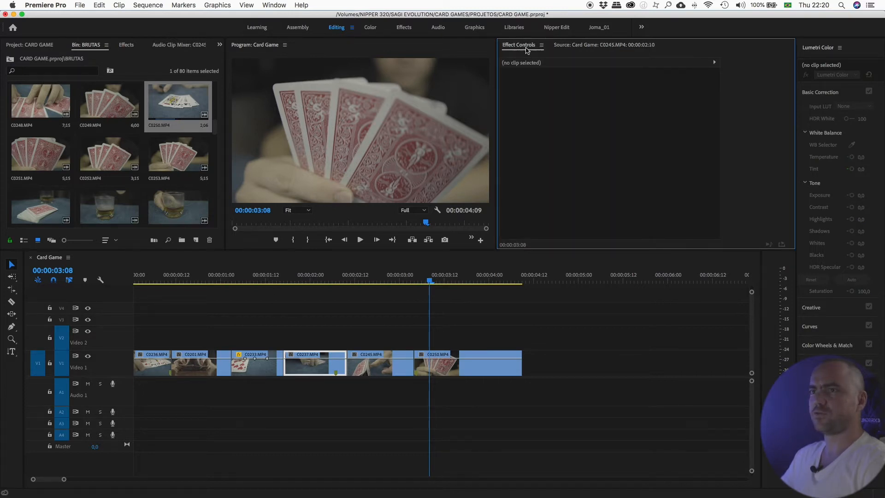
click(273, 6)
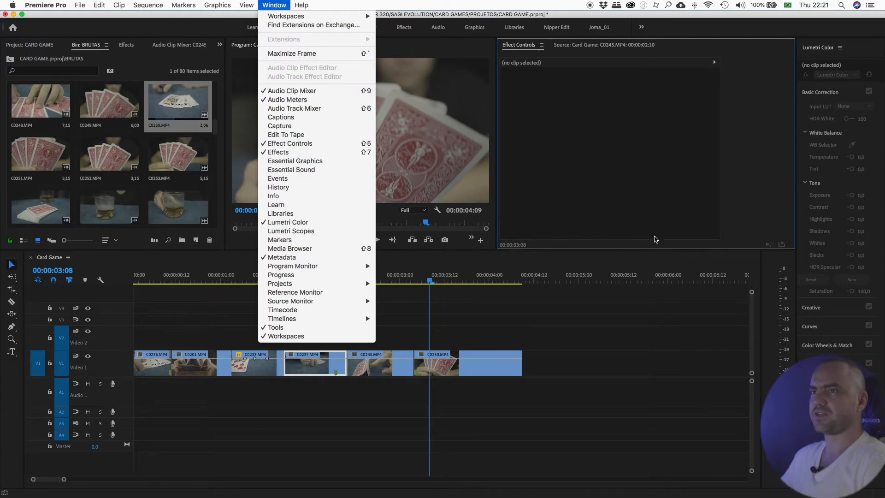
click(276, 6)
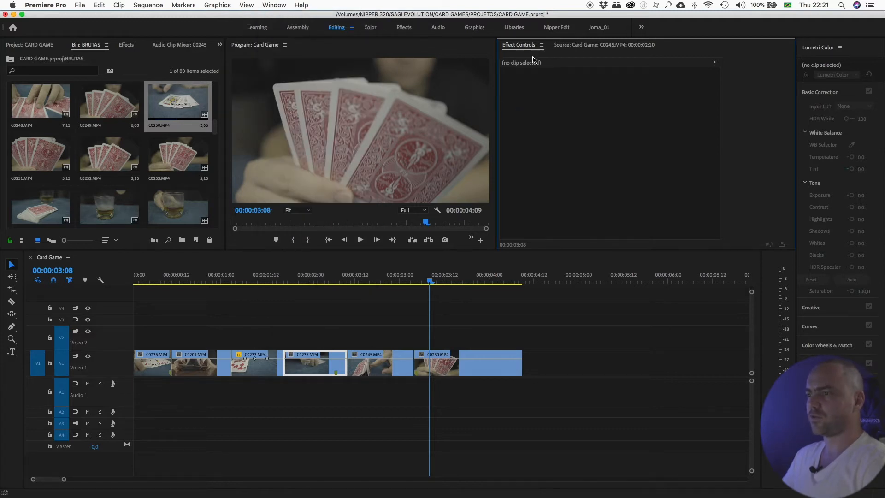
- Select the C0245 clip at the playhead and highlight its Motion effect in Effect Controls
click(444, 276)
click(456, 354)
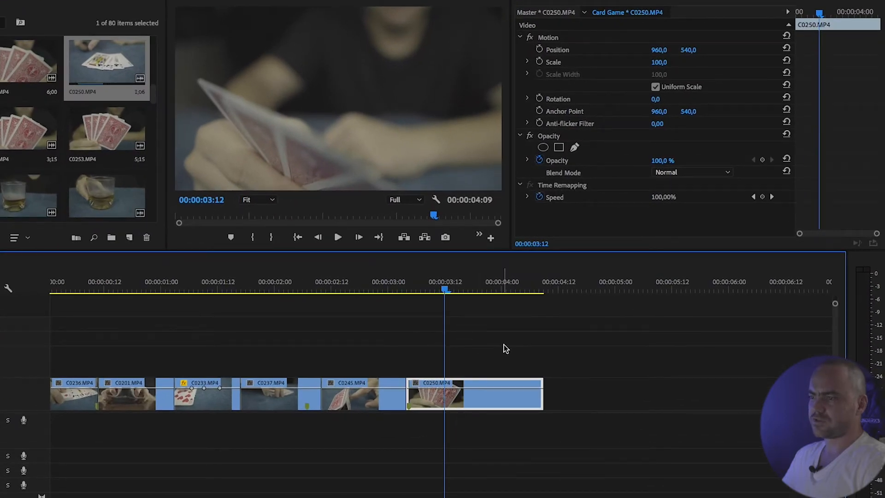
drag(506, 349, 352, 414)
click(367, 279)
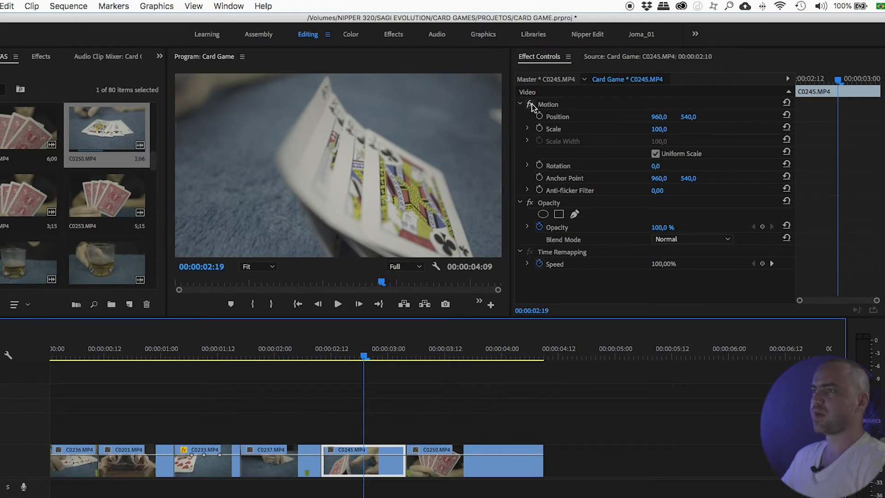
click(551, 105)
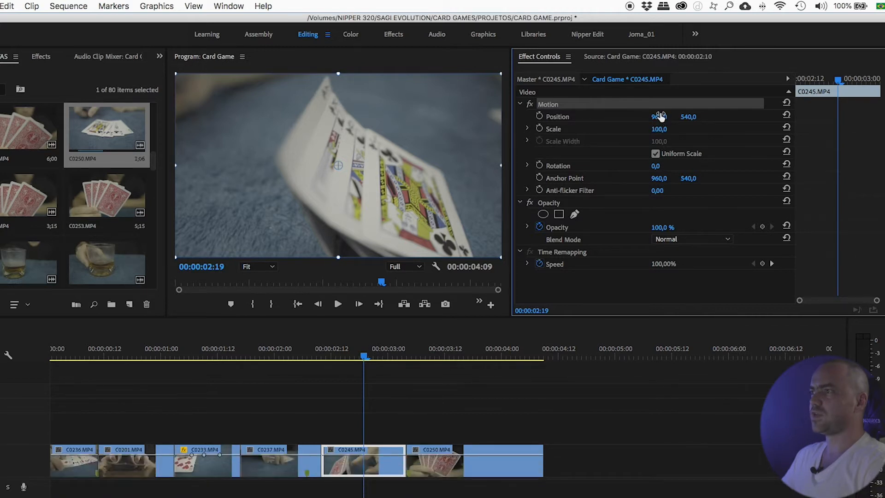
- Try moving the C0245 clip by scrubbing its Position values, then reset Position
drag(659, 116, 740, 116)
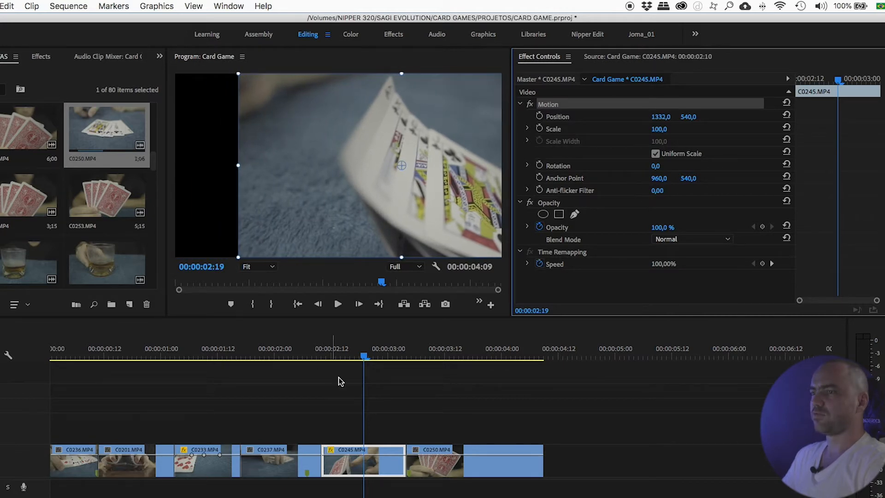
drag(366, 357, 348, 344)
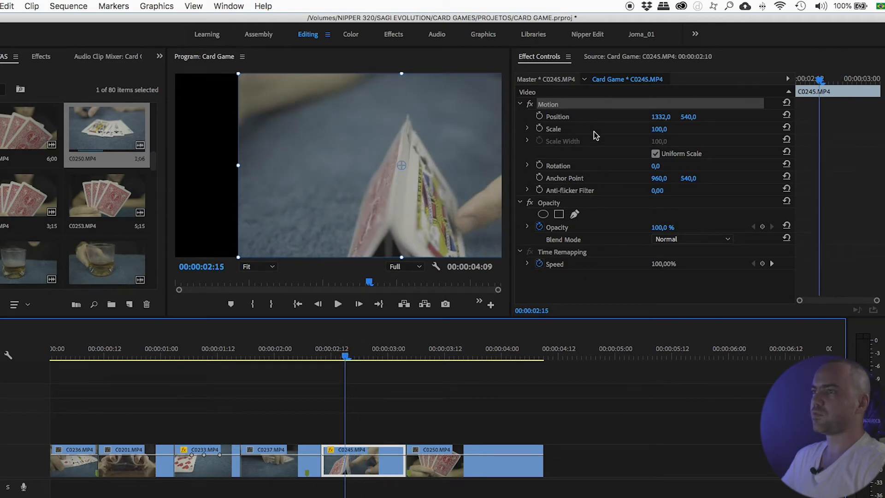
drag(660, 119, 767, 118)
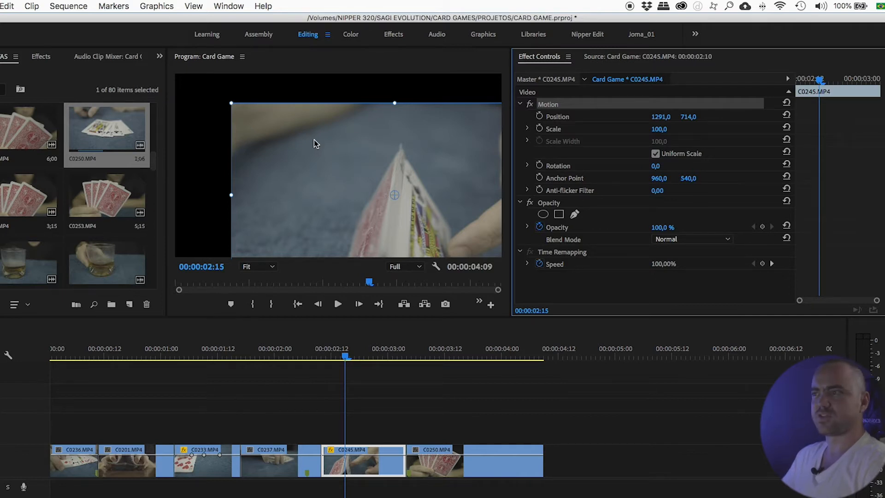
click(786, 115)
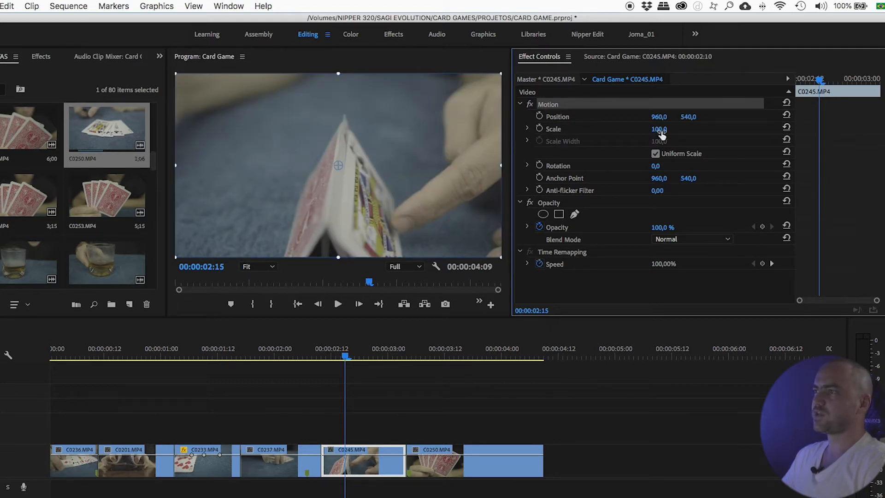
- Set the C0245 clip's Motion Scale to 50
drag(659, 129, 632, 144)
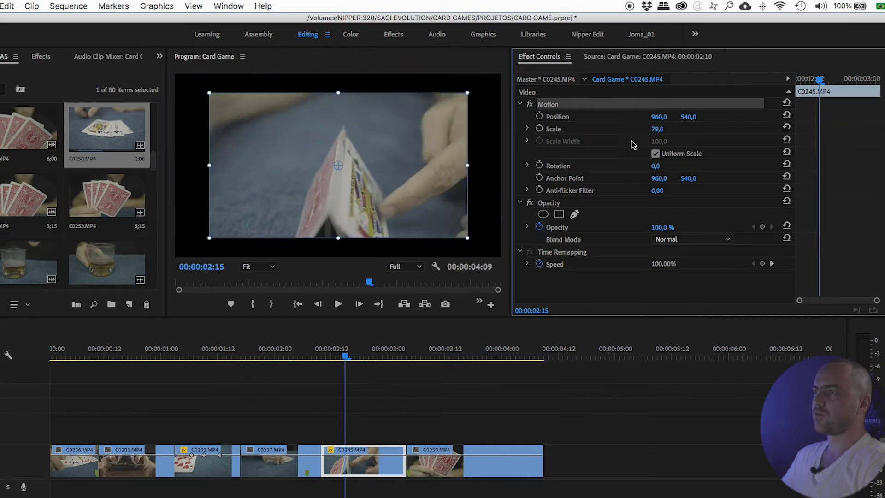
click(527, 129)
drag(629, 151, 611, 151)
click(656, 130)
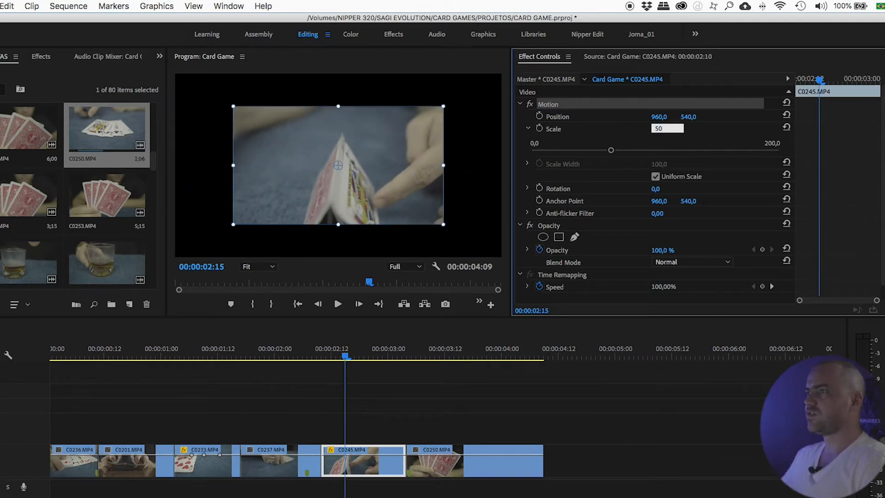
text(50)
key(Return)
- Set the clip's Position to 0, 0
click(659, 117)
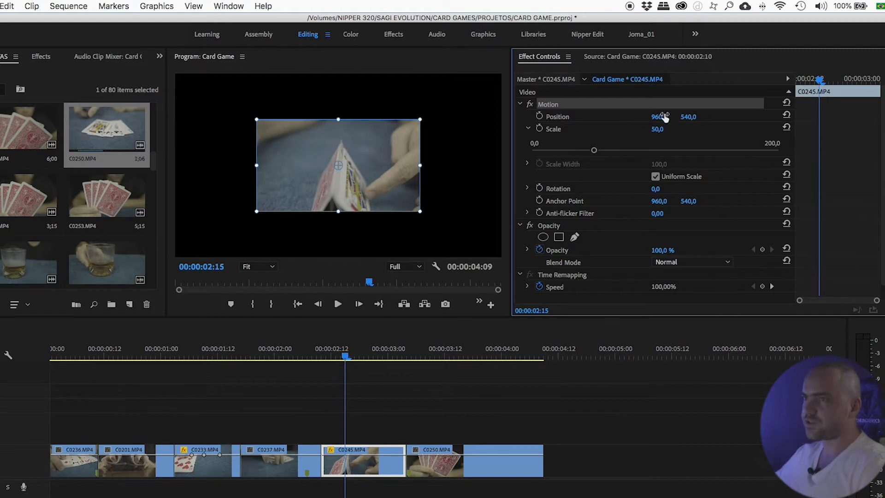
text(0)
key(Return)
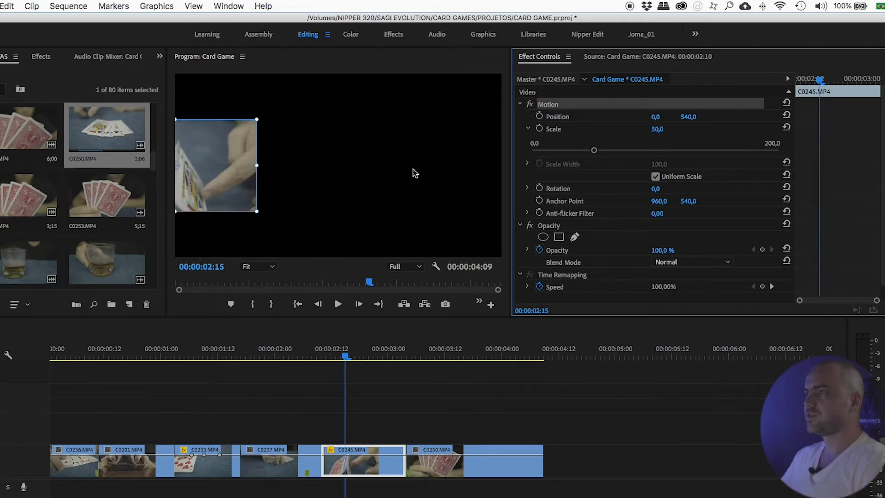
click(689, 117)
text(0)
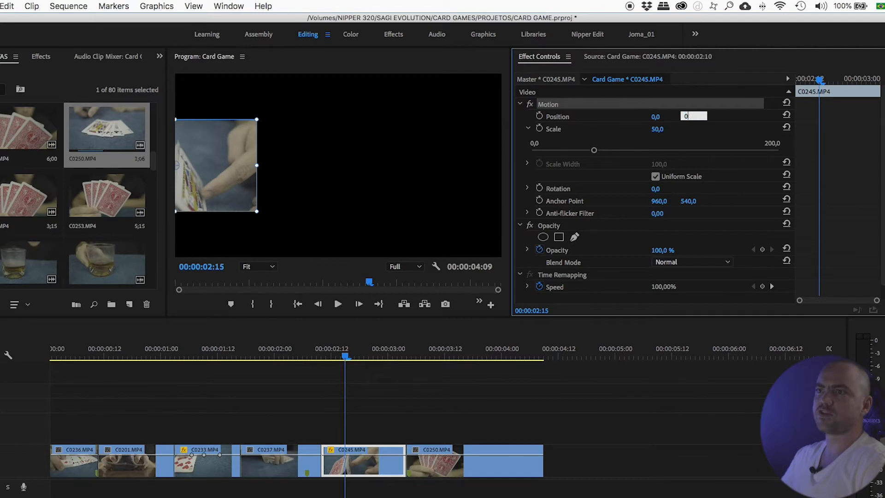
key(Return)
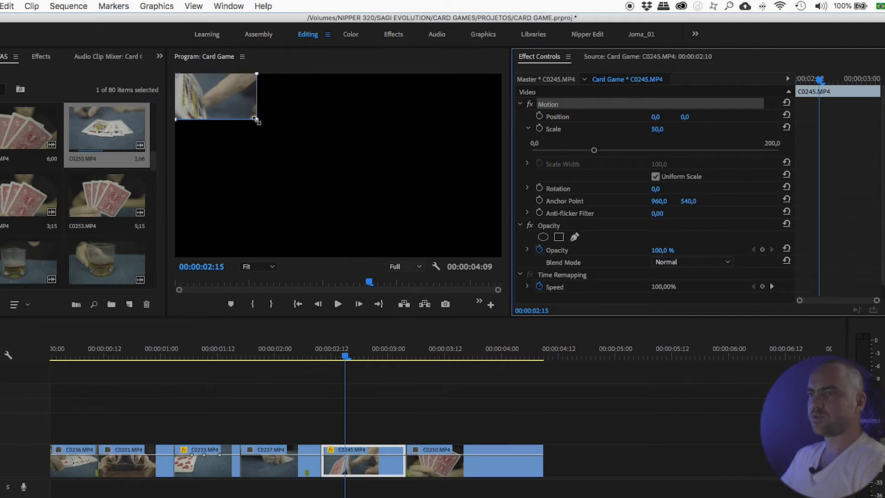
- Enlarge the clip by its corner handle and drag it across the Program Monitor
drag(256, 120, 329, 179)
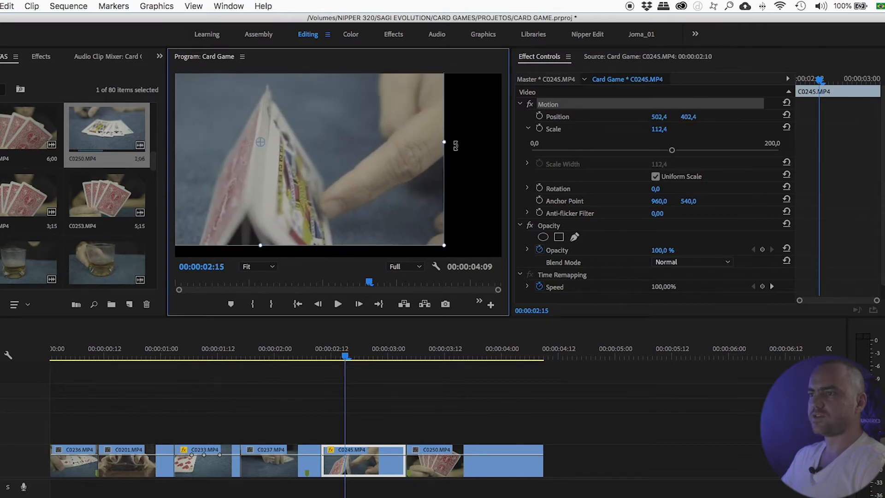
drag(284, 163, 395, 251)
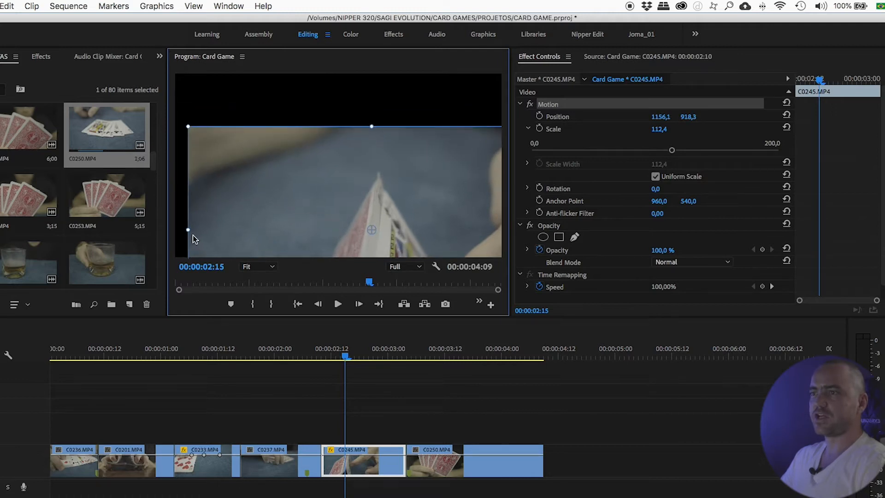
- Reposition and shrink the clip in the Program Monitor to about 66 scale near the frame centre
drag(334, 170, 270, 112)
key(super+z)
drag(399, 234, 299, 200)
drag(469, 141, 343, 99)
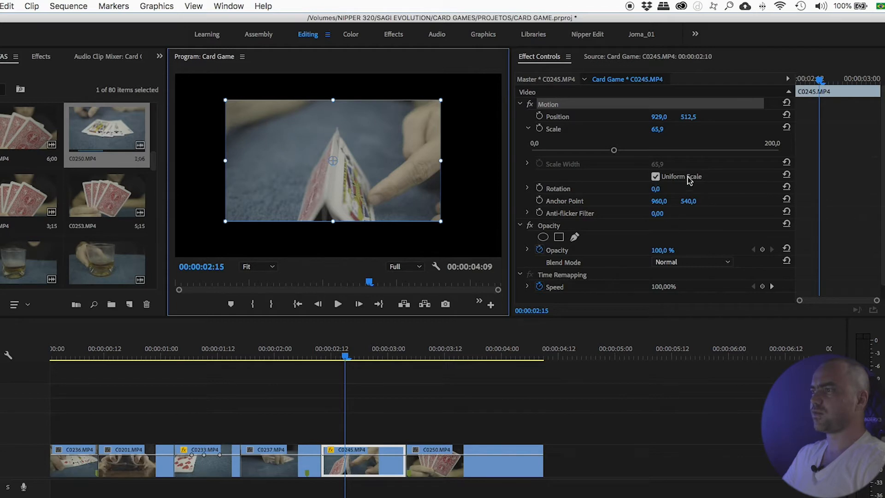
- Turn off Uniform Scale and set Scale Height to about 52 and Scale Width to about 61.5
click(655, 177)
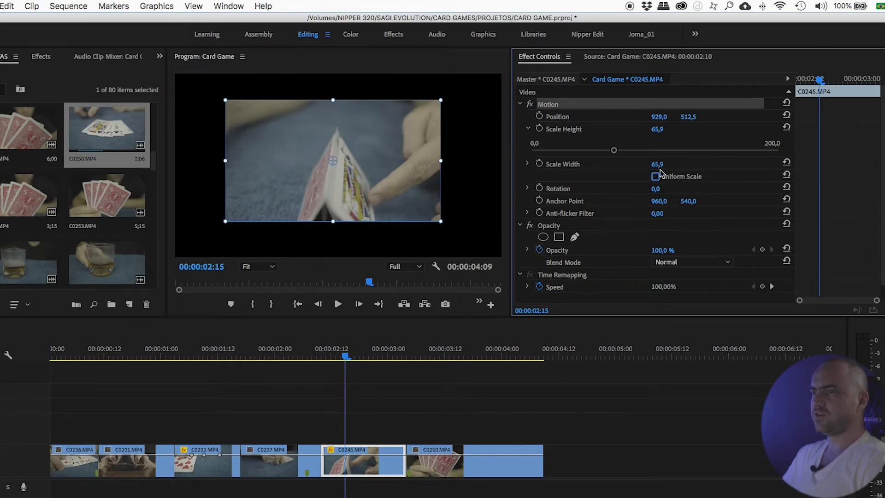
drag(334, 225, 339, 190)
drag(571, 150, 596, 151)
click(527, 164)
mouse_move(613, 186)
mouse_down()
mouse_move(665, 179)
mouse_move(593, 175)
mouse_move(657, 174)
mouse_move(616, 174)
mouse_up()
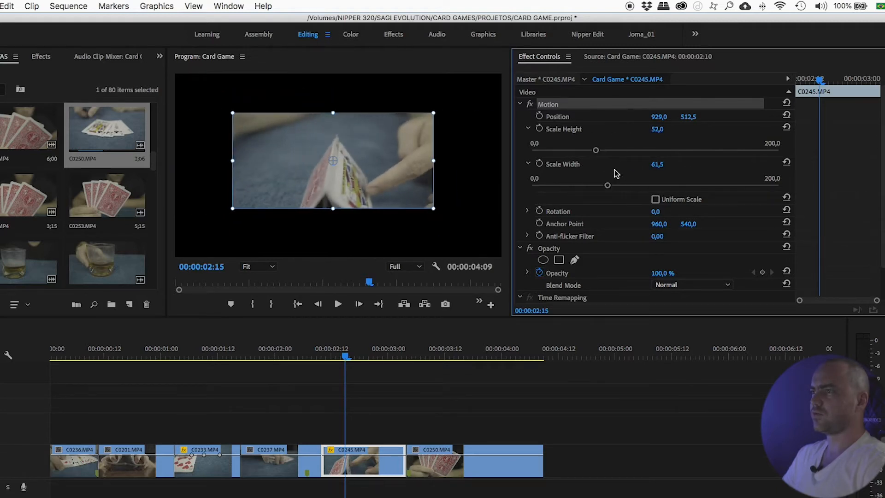
- Reset Scale Height and Scale Width and re-enable Uniform Scale
click(787, 128)
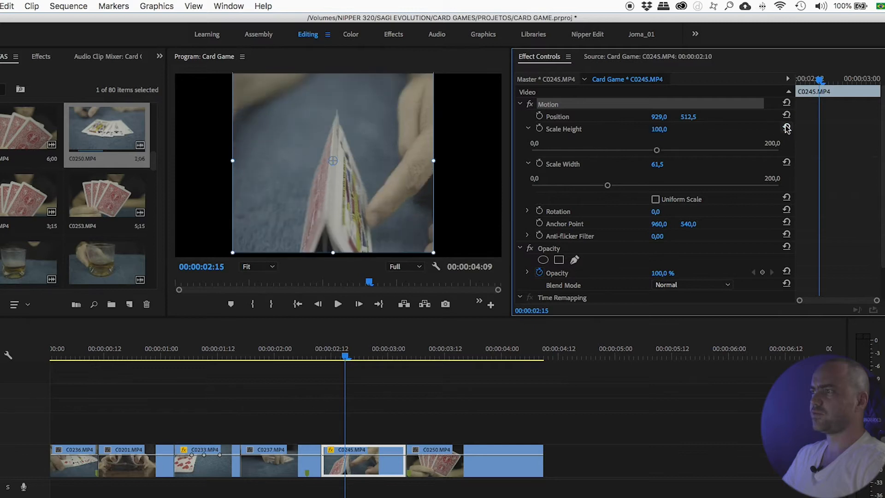
click(787, 163)
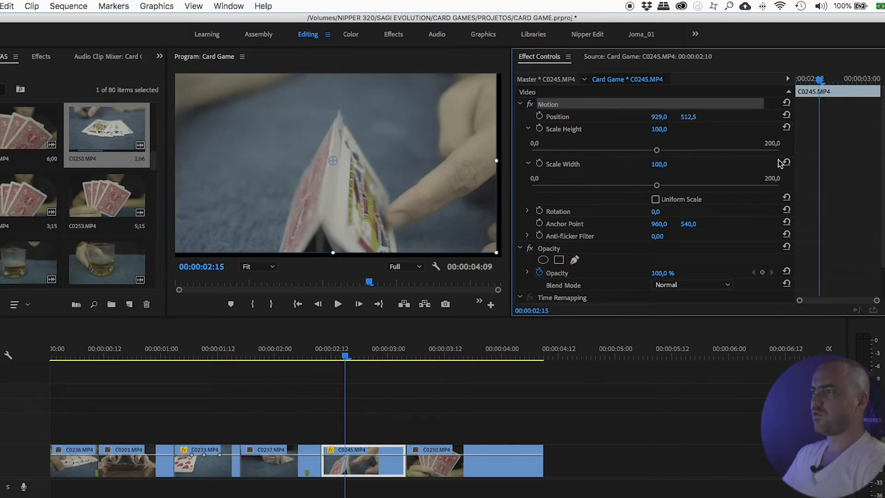
click(655, 200)
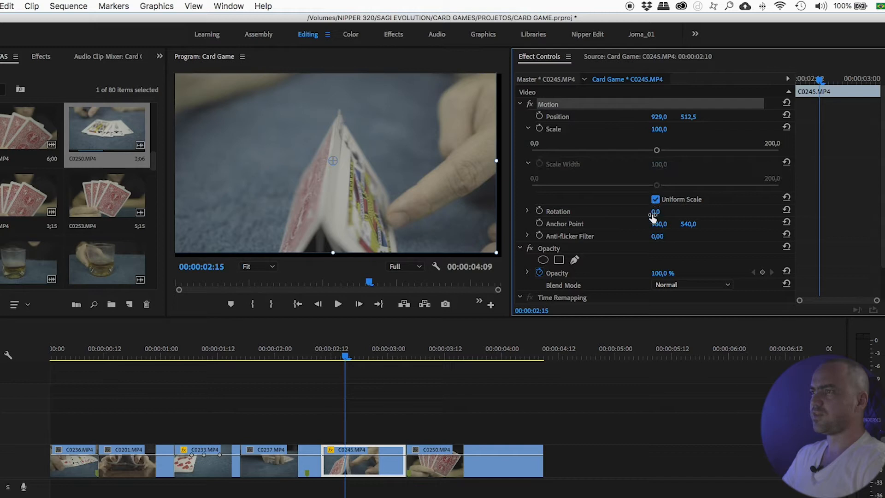
- Scale the clip down to about 59.5 using the Scale slider and the monitor's corner handle
drag(657, 152, 609, 163)
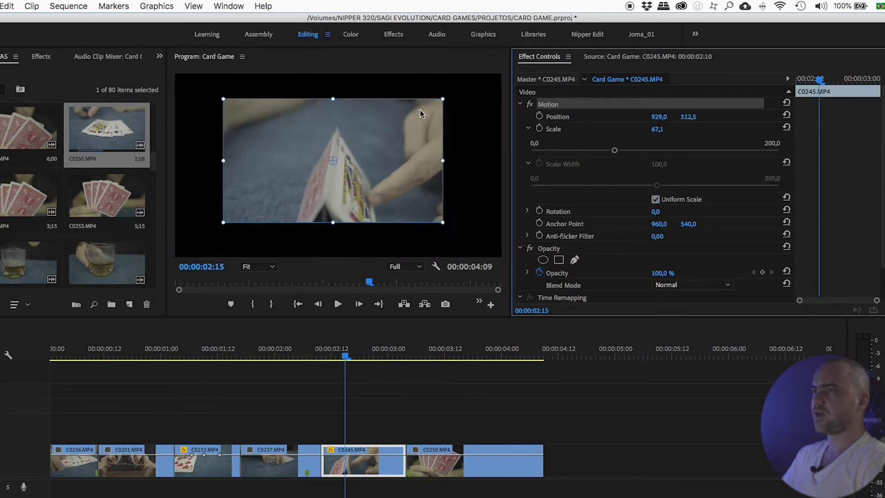
mouse_move(443, 97)
mouse_down()
mouse_move(415, 113)
mouse_move(438, 98)
mouse_move(430, 105)
mouse_up()
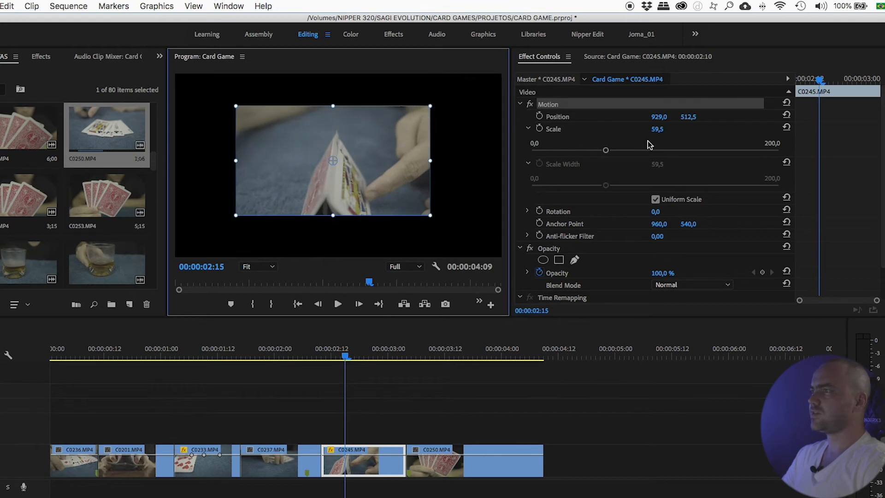
- Reset the clip's Scale and collapse the Scale controls
click(787, 127)
click(528, 128)
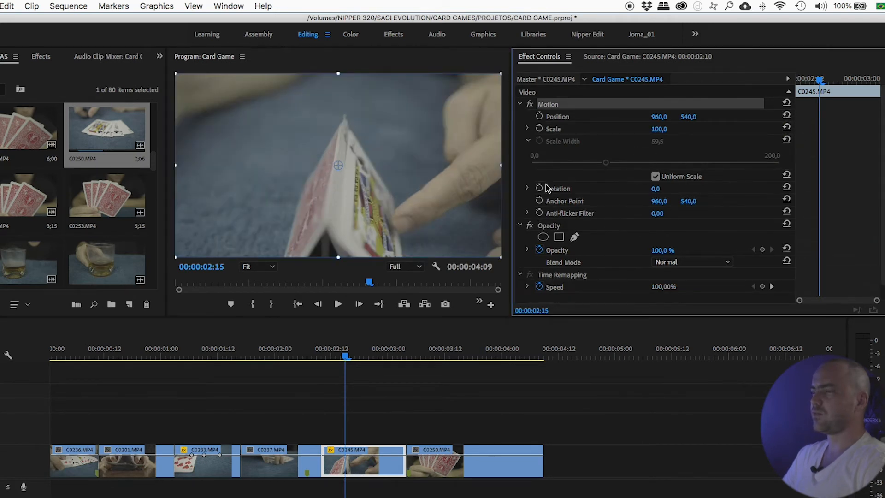
click(527, 139)
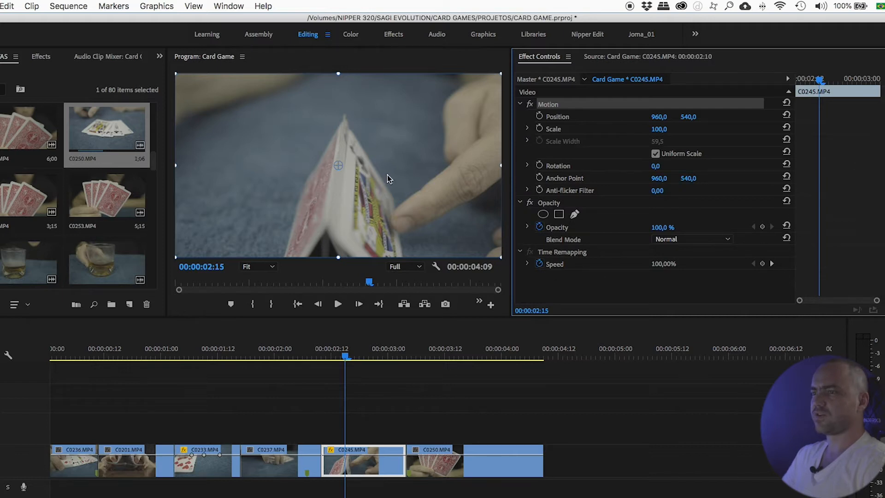
- Move the playhead to 00:00:02:19 and reselect the C0245 clip
click(376, 387)
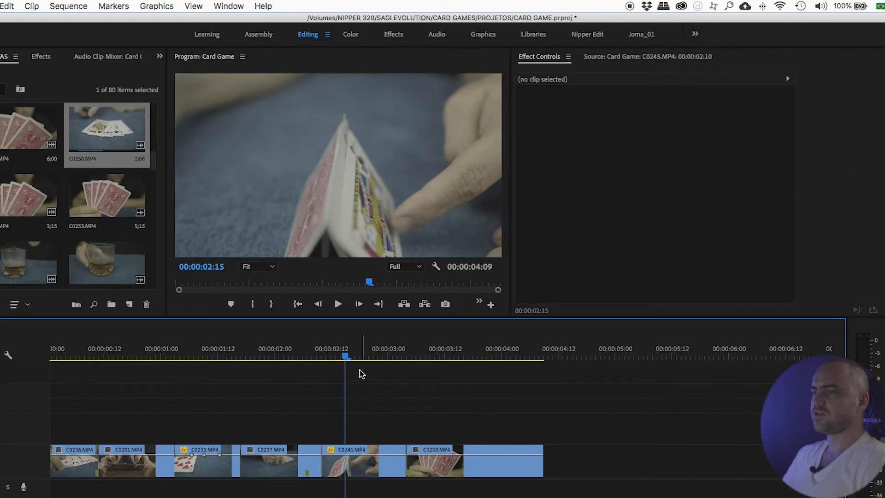
click(364, 355)
click(394, 410)
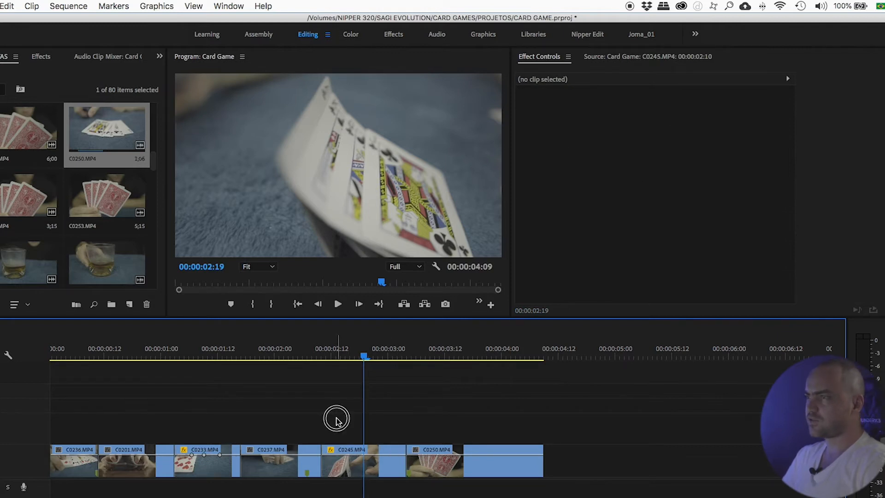
click(356, 461)
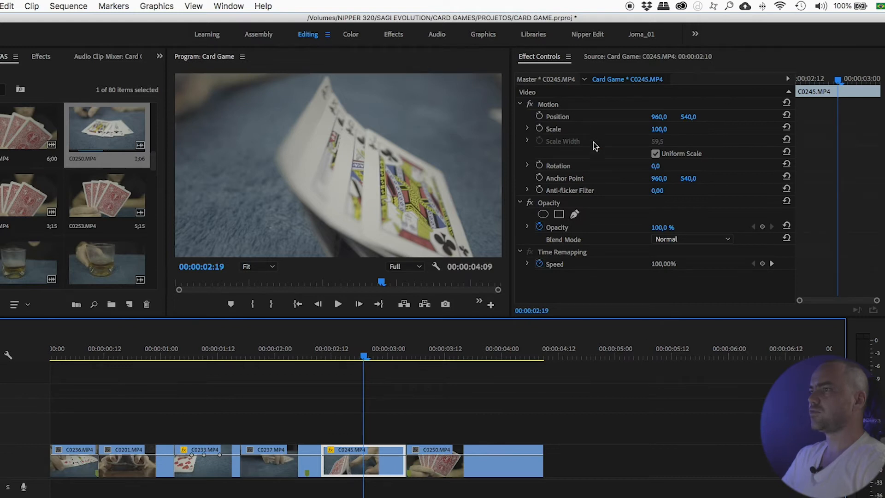
- Shift the clip with the Position X and Y values and enlarge Scale, then reset Position and Scale
drag(657, 118, 617, 118)
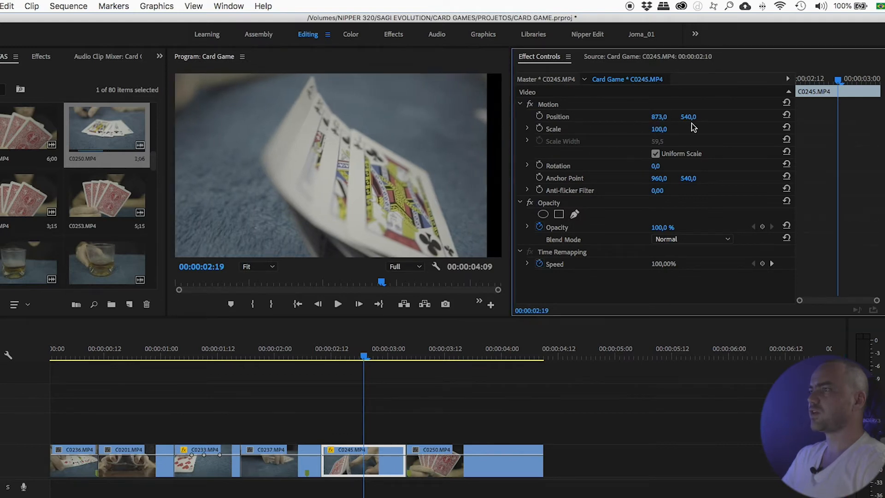
drag(689, 118, 744, 117)
click(786, 116)
drag(660, 130, 672, 130)
click(786, 127)
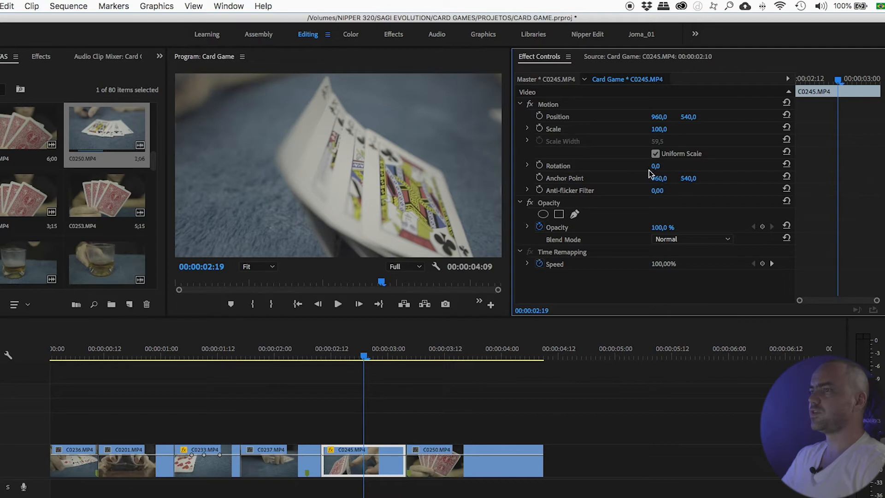
- Expand the Rotation dial, rotate the clip to about -16.2°, then reset Rotation
click(528, 166)
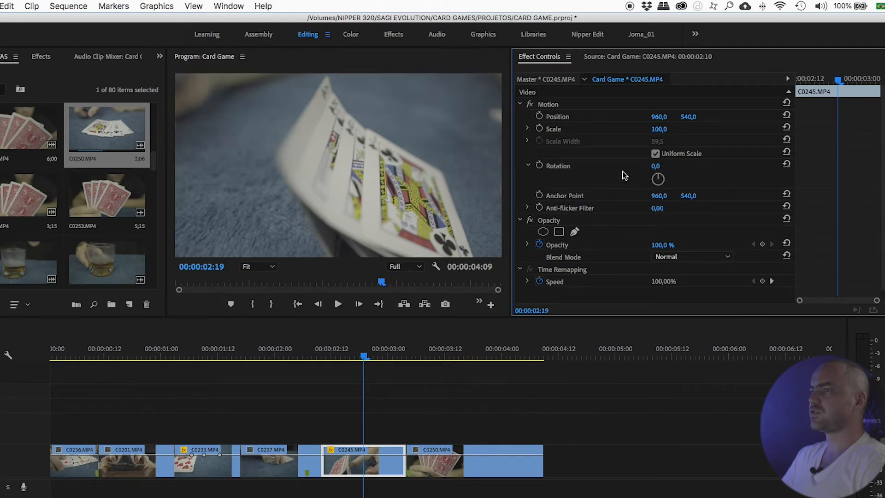
click(528, 166)
click(527, 165)
mouse_move(664, 179)
mouse_down()
mouse_move(624, 170)
mouse_move(653, 188)
mouse_up()
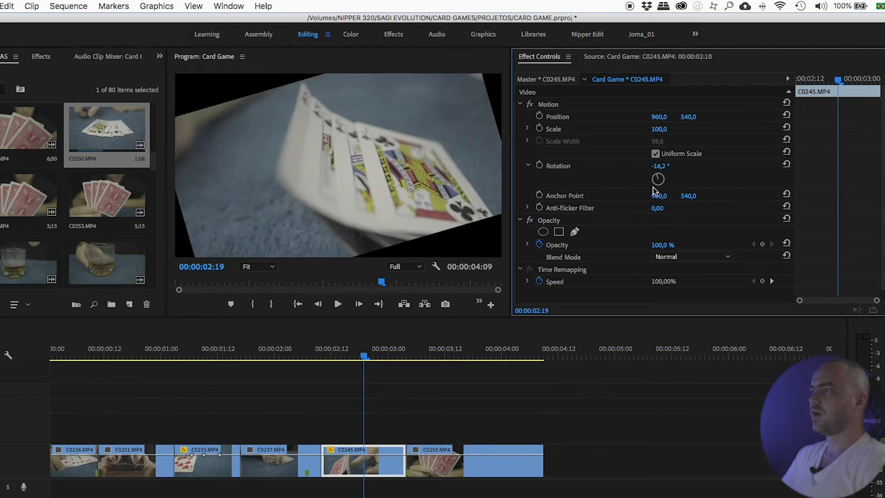
click(787, 164)
click(386, 435)
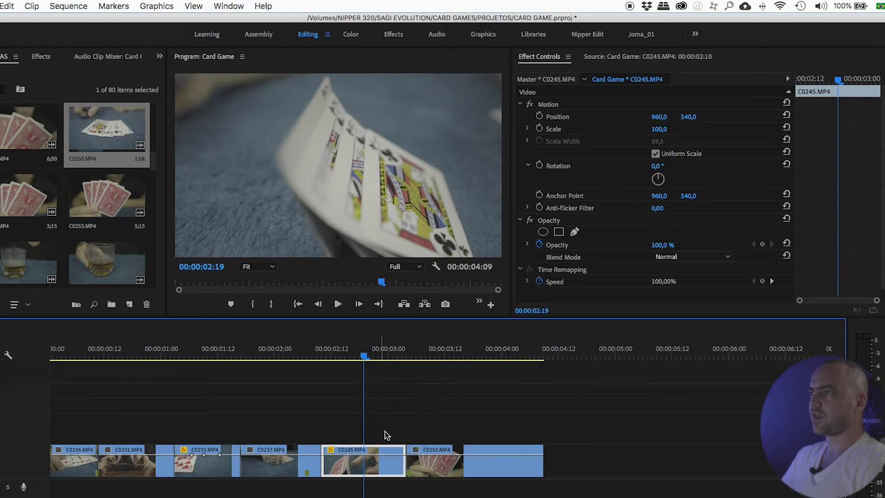
- Select the Motion effect and move Anchor Point X to about 1727 to offset the clip
click(557, 117)
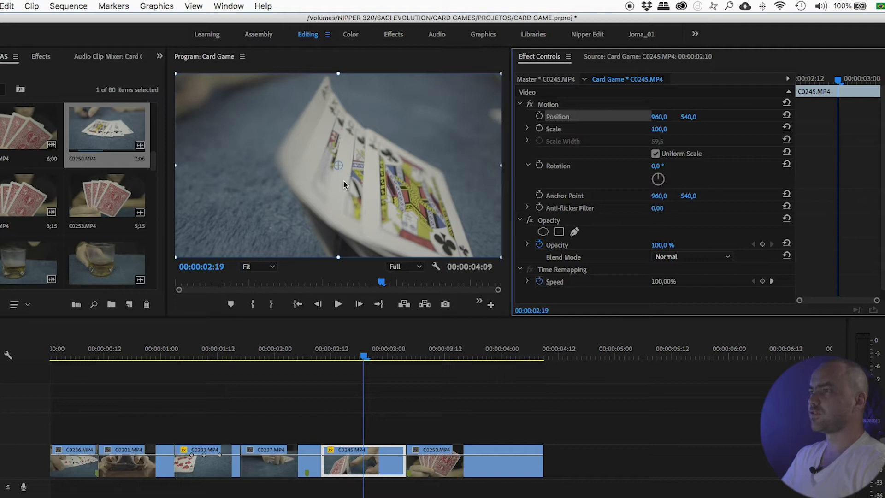
drag(657, 201, 775, 205)
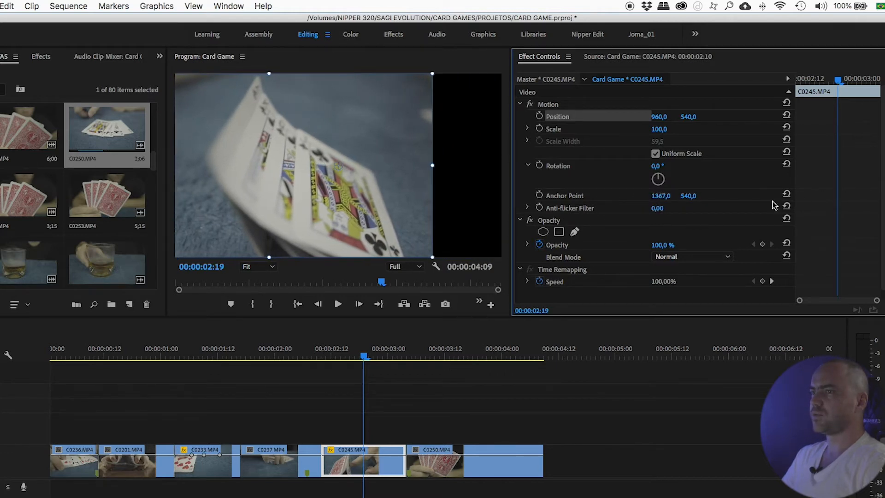
drag(648, 203, 773, 186)
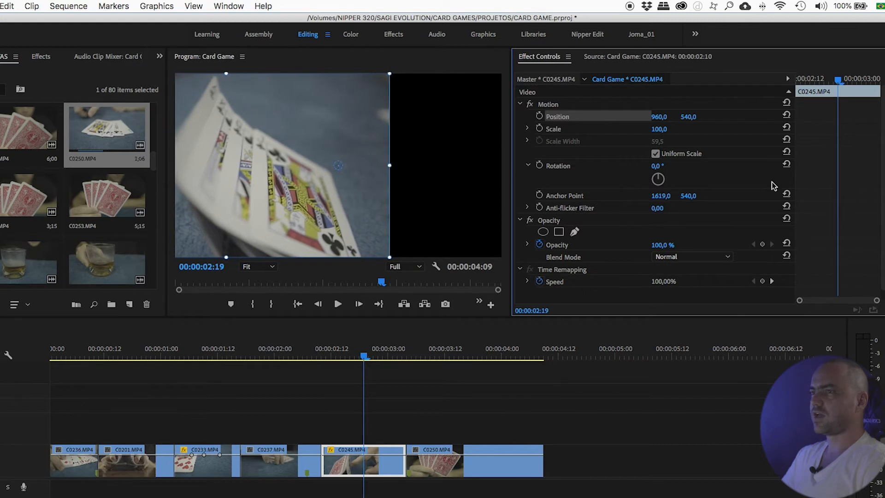
drag(657, 201, 738, 183)
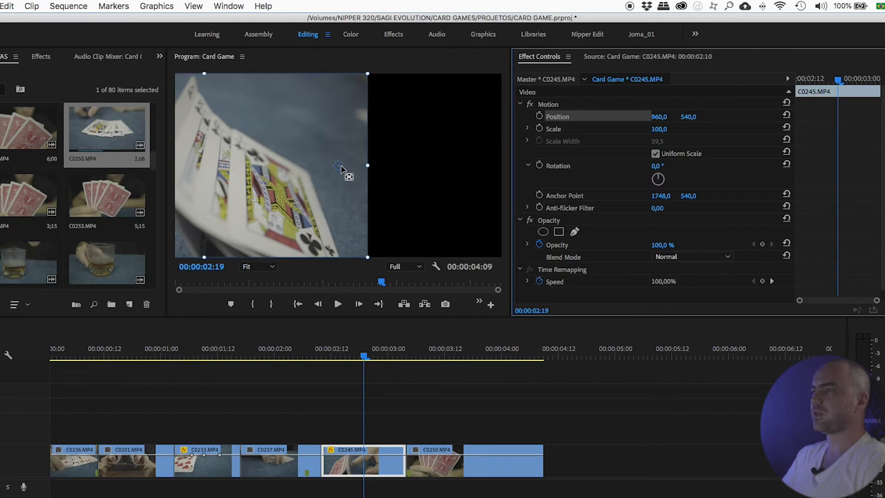
mouse_move(662, 202)
mouse_down()
mouse_move(654, 200)
mouse_move(662, 187)
mouse_up()
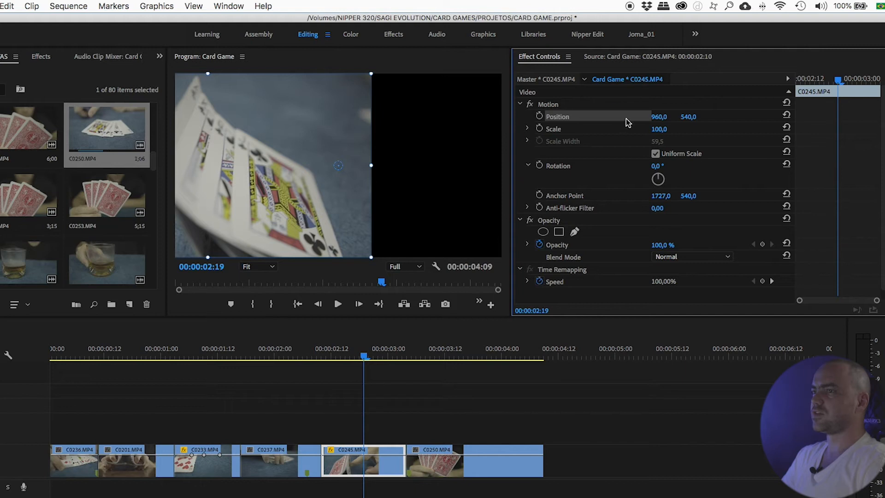
- Set Position X to 974 and Anchor Point X to 1920
mouse_move(660, 119)
mouse_down()
mouse_move(633, 118)
mouse_move(658, 119)
mouse_up()
drag(660, 196, 749, 197)
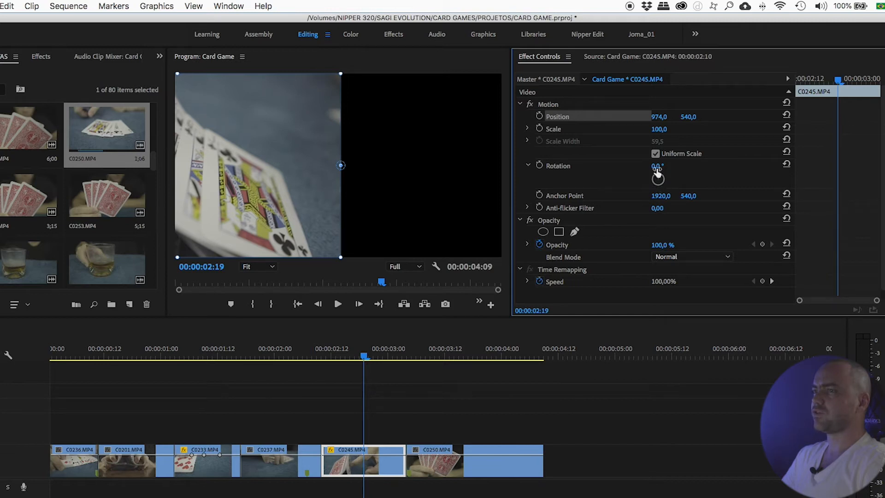
- Rotate the clip to 17° and set Anchor Point X to 1717
mouse_move(654, 166)
mouse_down()
mouse_move(728, 166)
mouse_move(627, 166)
mouse_move(709, 166)
mouse_move(649, 166)
mouse_up()
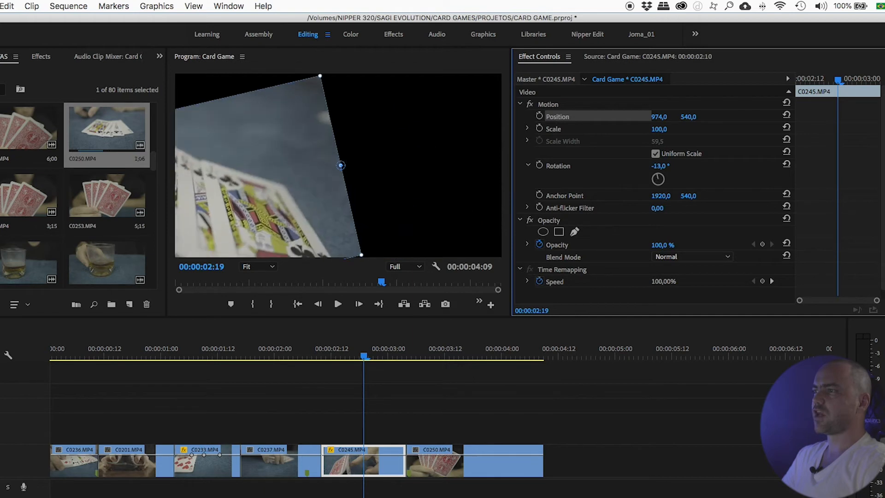
mouse_move(649, 166)
mouse_down()
mouse_move(700, 166)
mouse_move(662, 165)
mouse_up()
drag(652, 196, 613, 196)
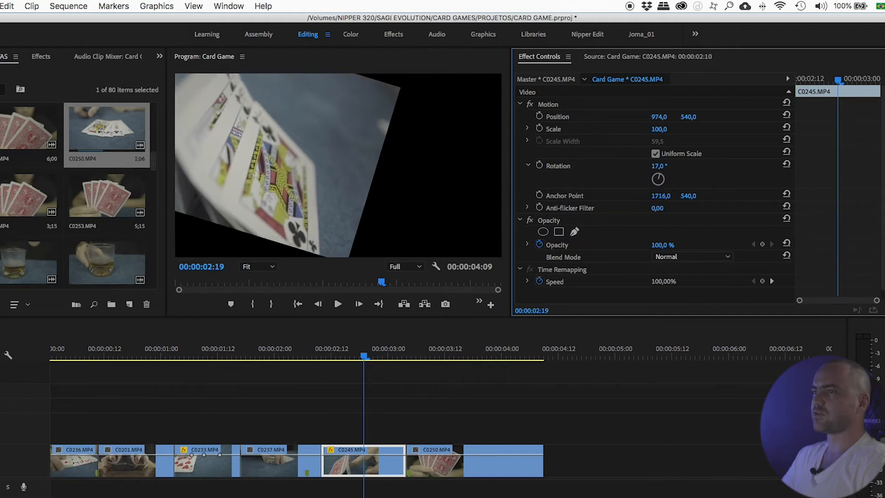
click(560, 167)
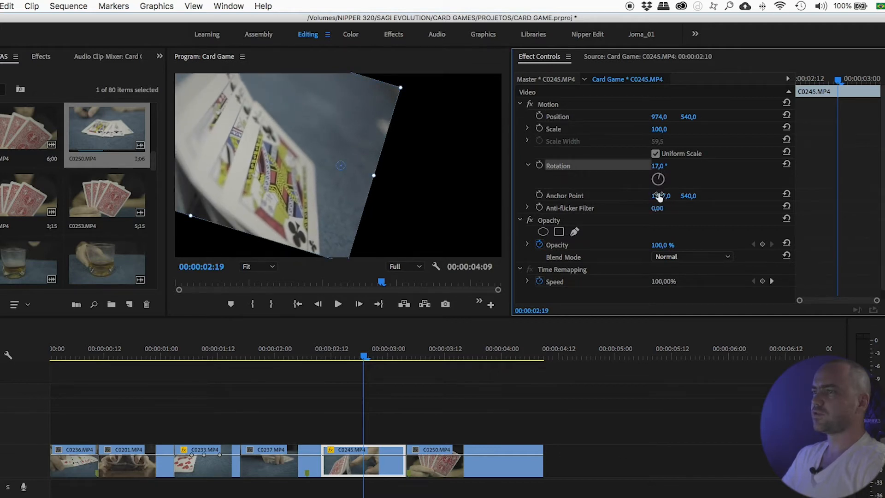
- Move the anchor point to the clip's lower-right corner in the monitor and rotate the clip around it to -4°
drag(660, 196, 344, 203)
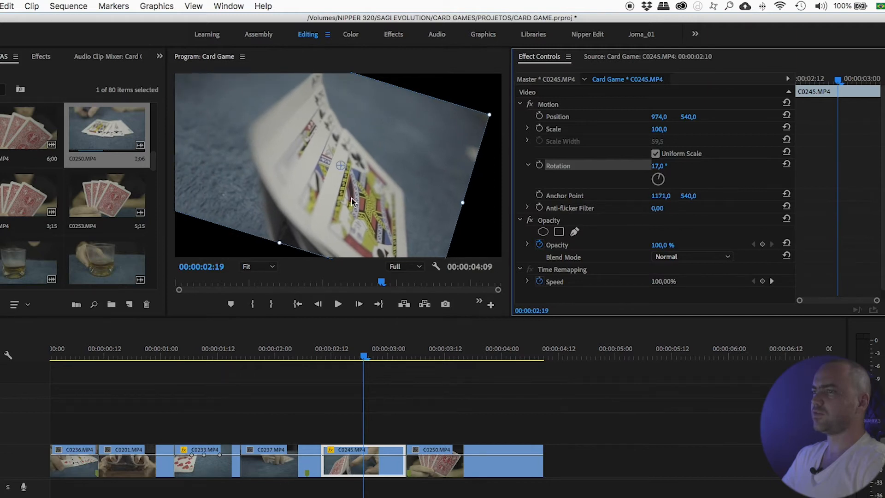
drag(659, 166, 637, 166)
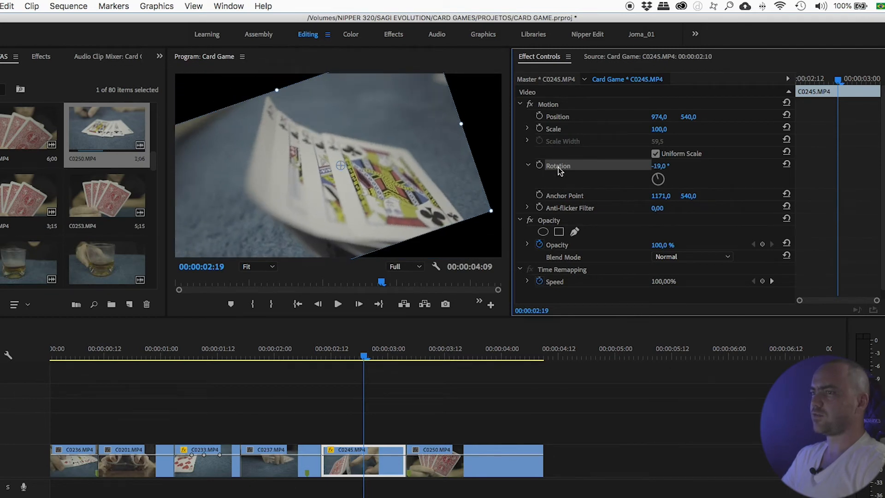
drag(341, 166, 490, 210)
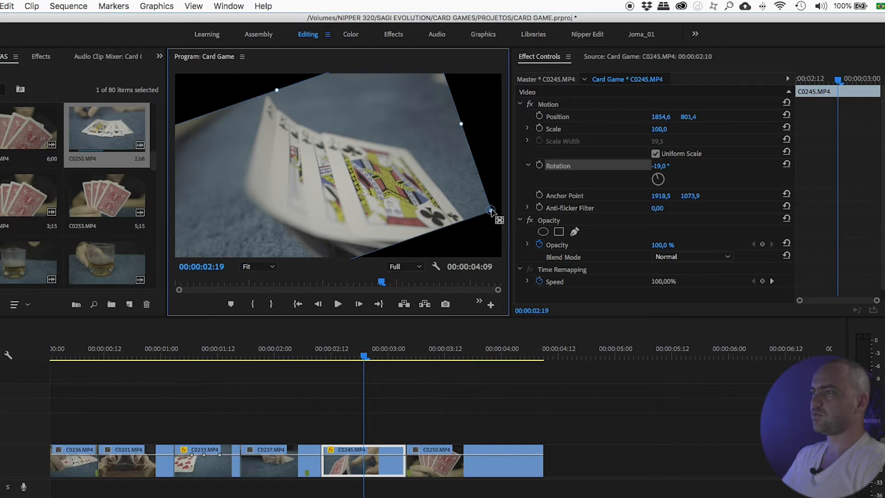
drag(659, 167, 666, 167)
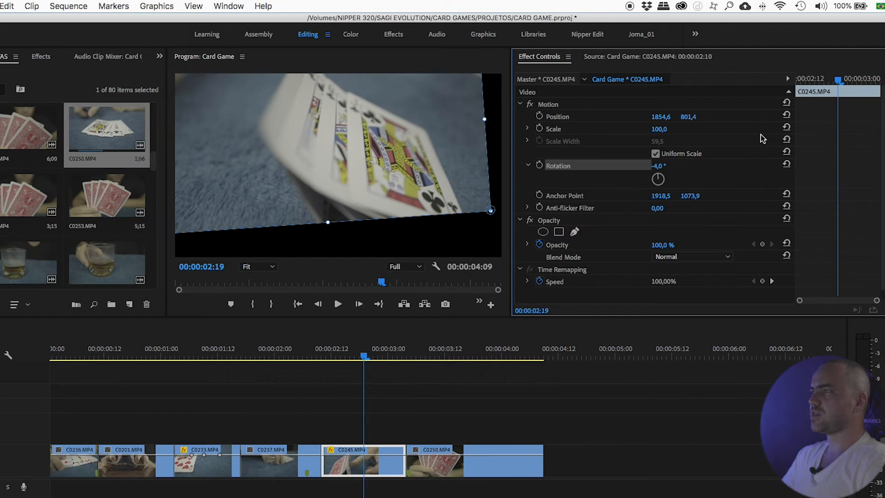
- Reset Position and Scale, then reset the whole Motion effect
click(786, 115)
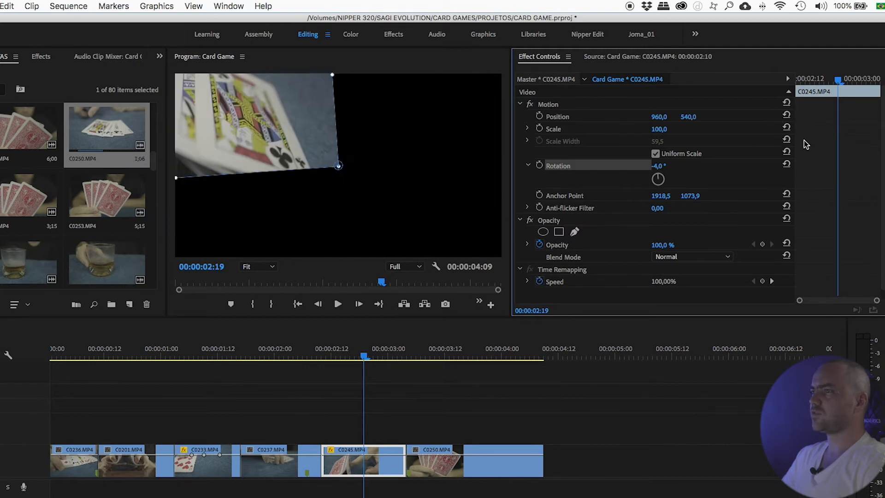
click(786, 139)
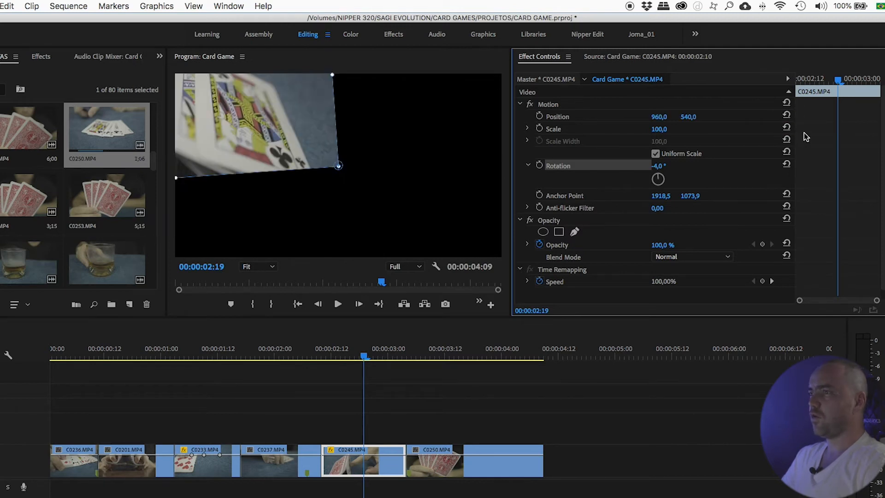
click(557, 106)
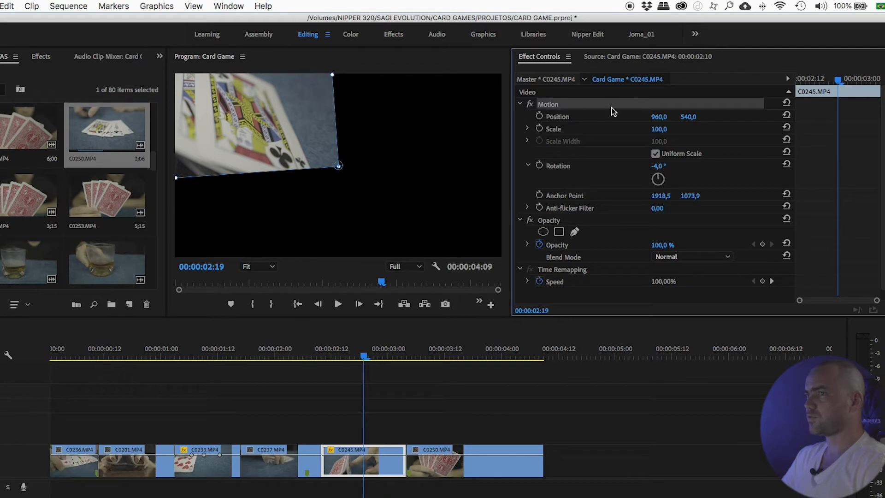
click(787, 104)
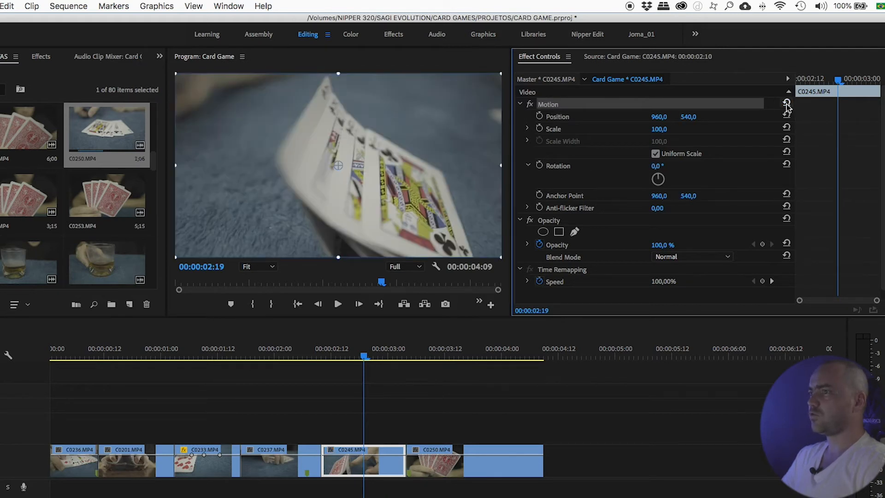
- Collapse the Motion, Opacity and Time Remapping effects, then re-expand Motion
click(520, 104)
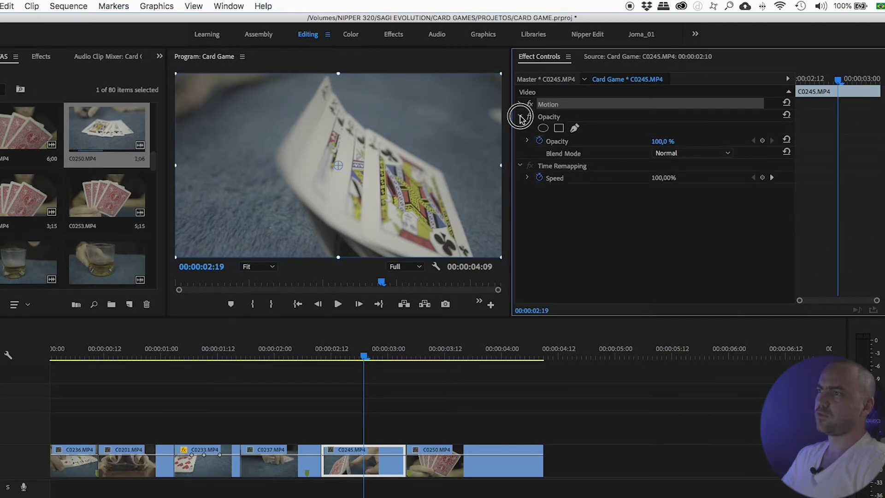
click(520, 117)
click(520, 130)
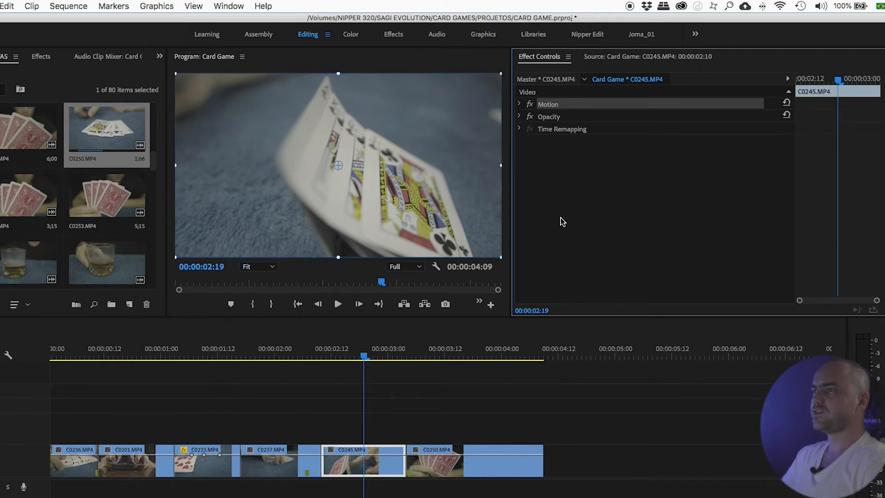
click(520, 105)
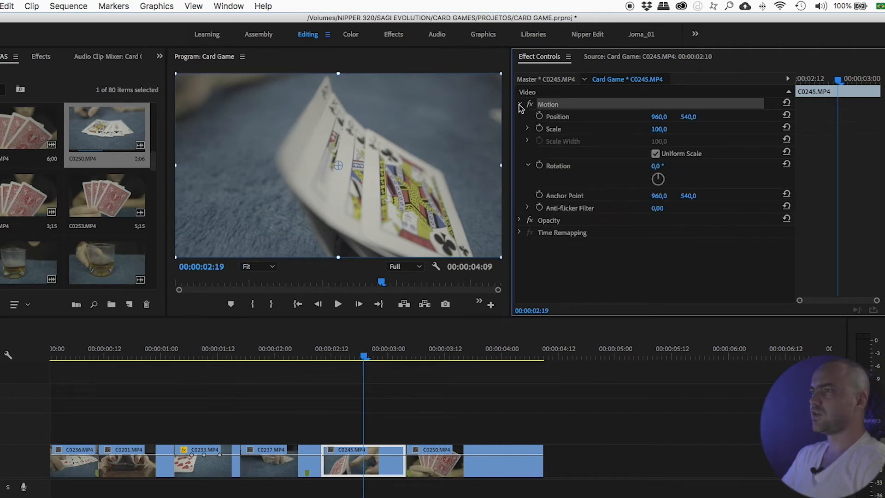
- Set Position X to 1250 and toggle the Motion effect off and on to compare
drag(659, 117, 792, 117)
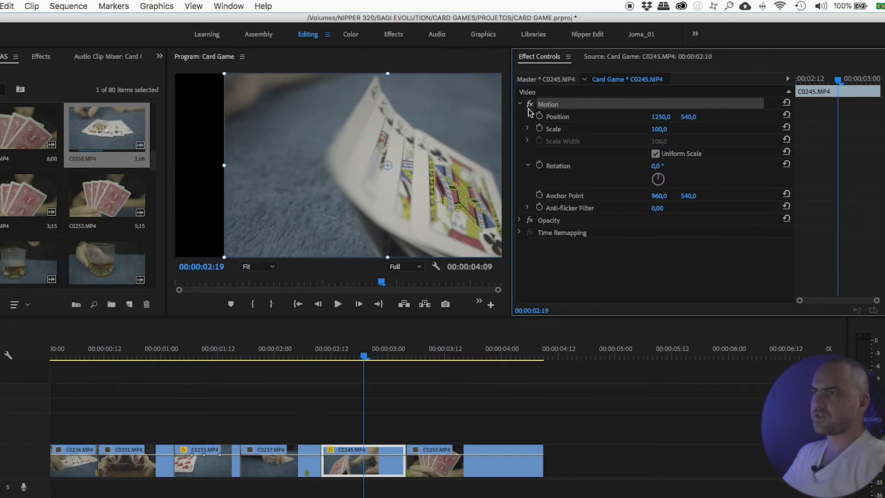
click(530, 104)
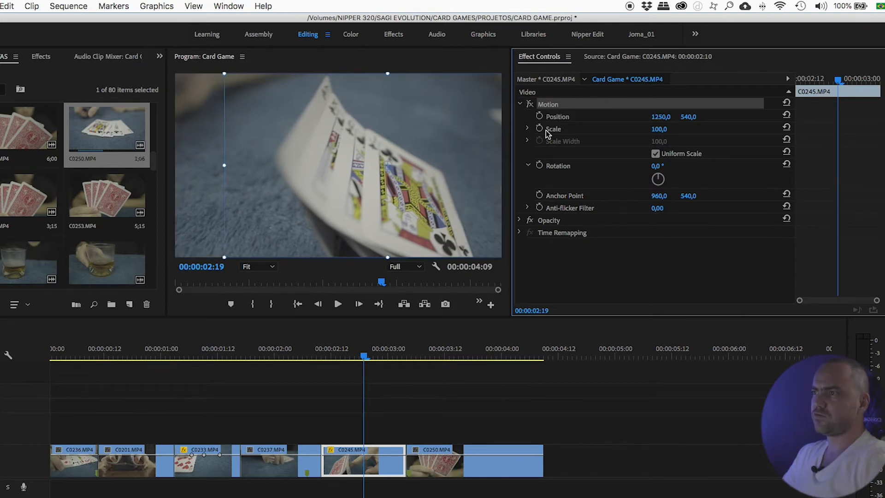
click(530, 105)
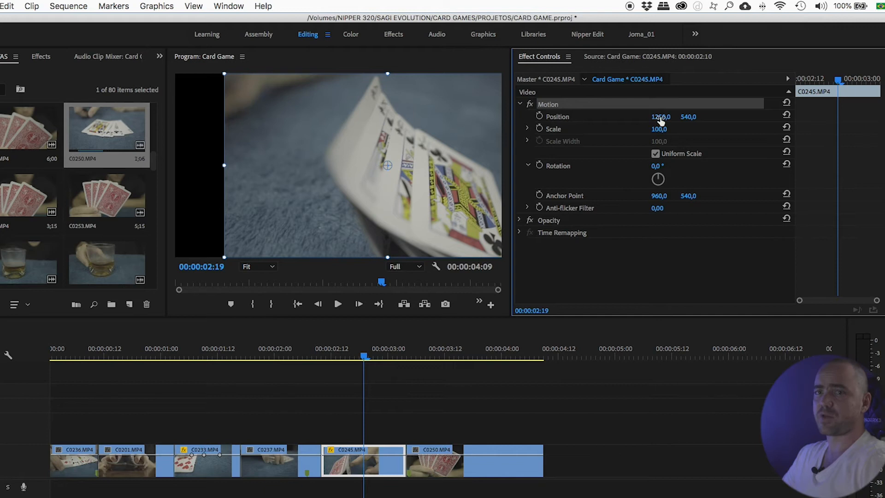
click(530, 104)
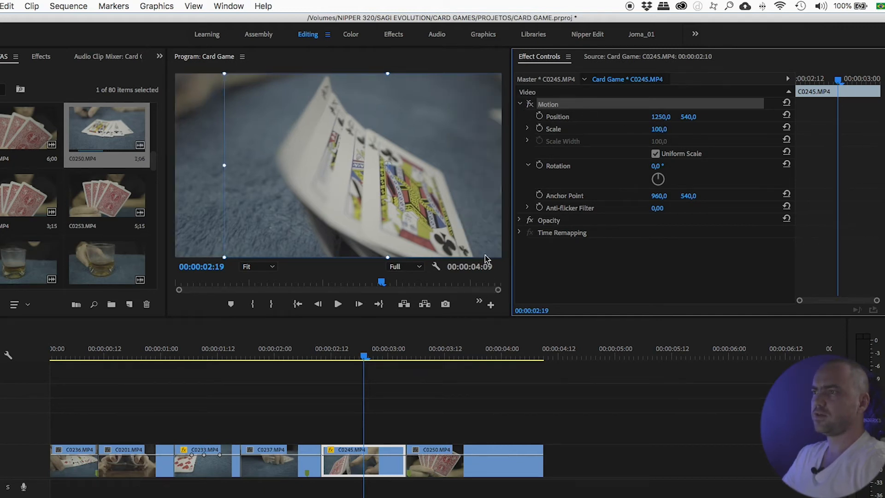
click(529, 104)
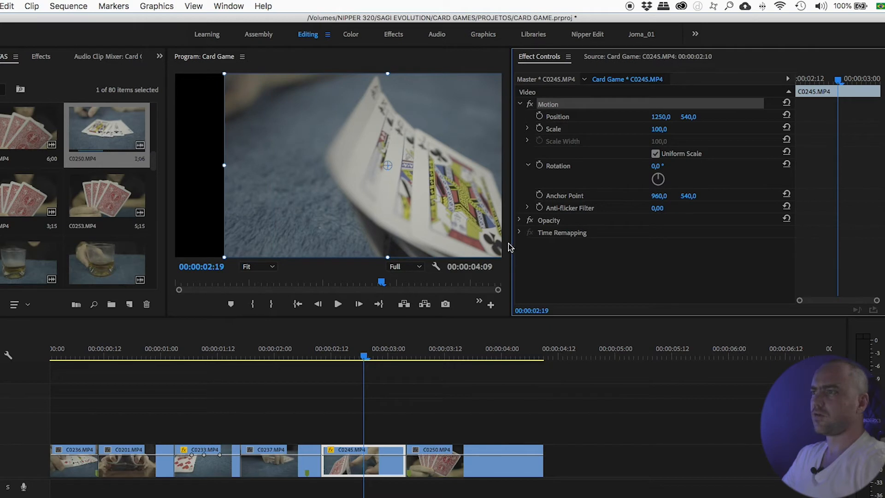
click(530, 104)
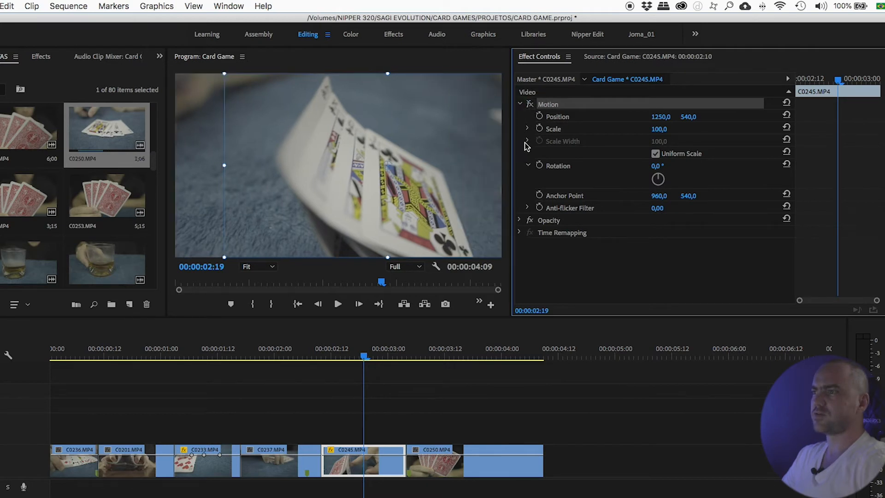
click(530, 104)
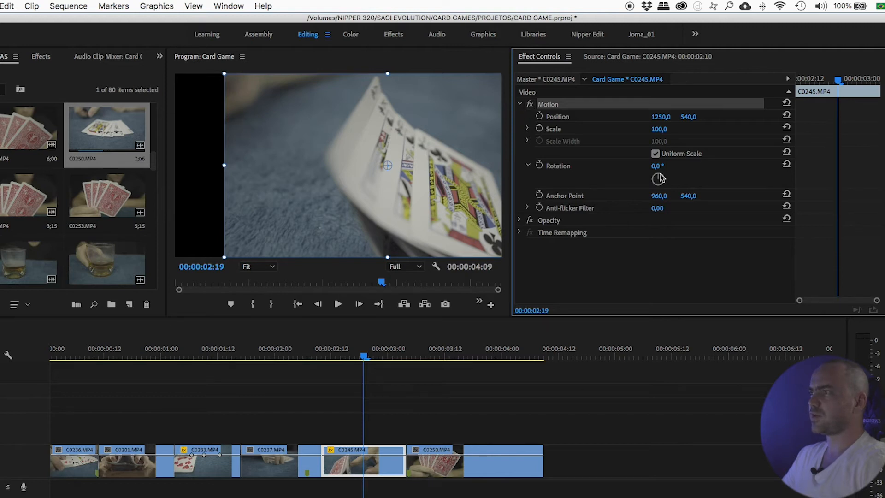
- Reset the Motion effect and collapse it
click(786, 104)
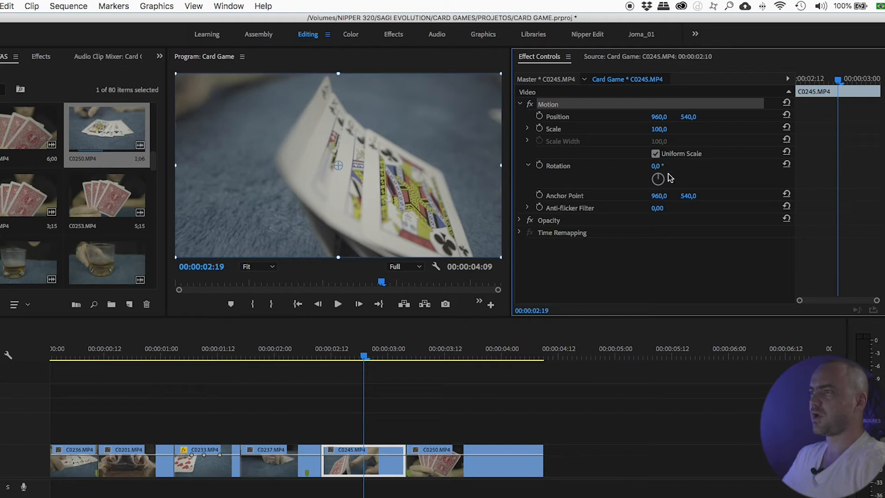
click(654, 268)
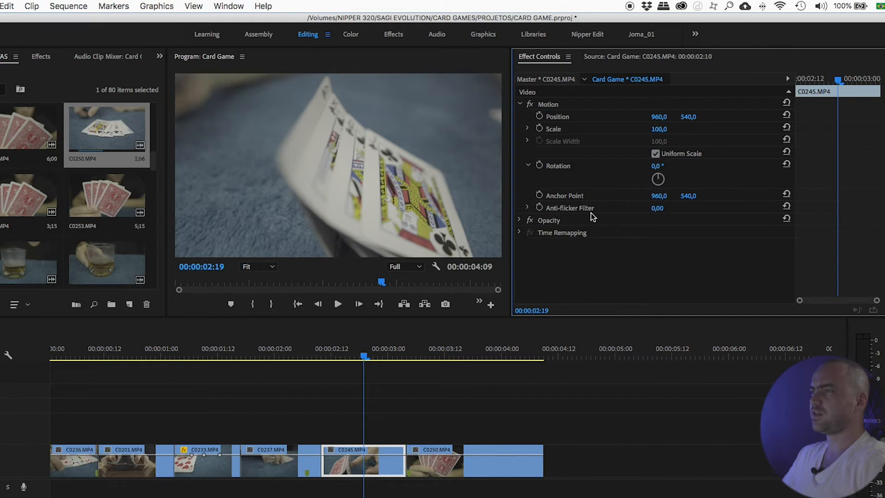
click(520, 104)
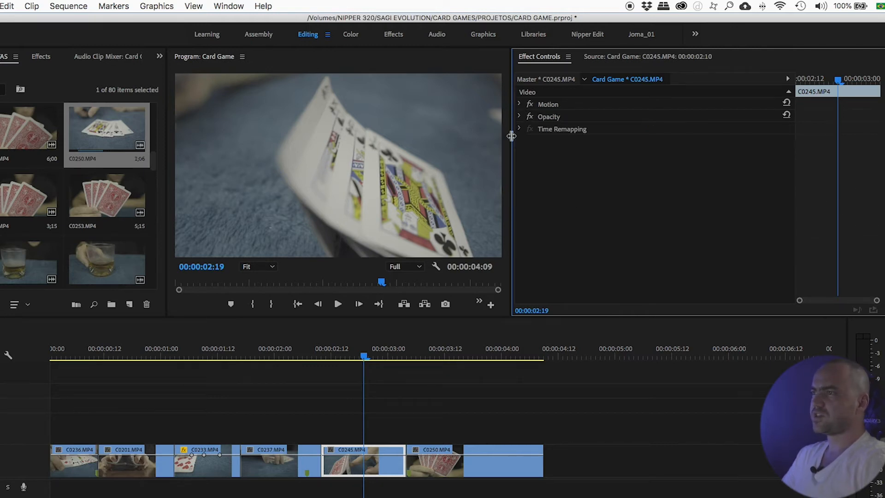
- Expand the Opacity effect and, at 00:00:02:20, set clip C0245's Opacity to 26%
click(519, 117)
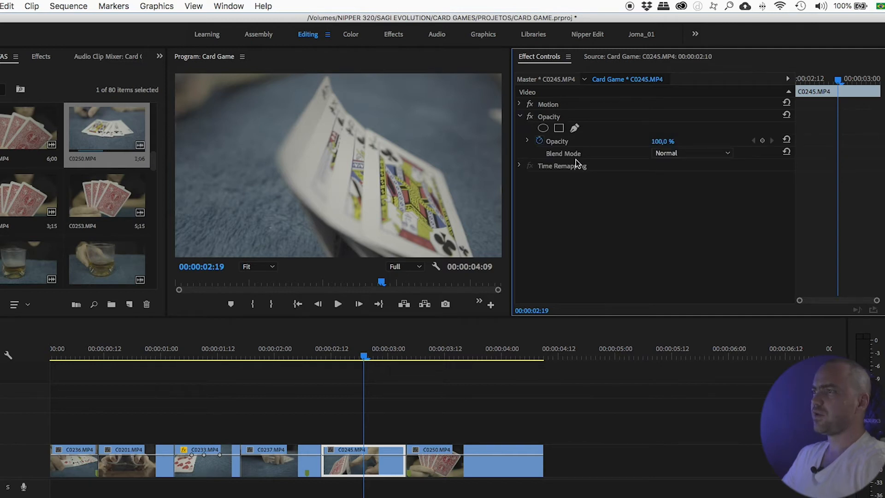
click(662, 144)
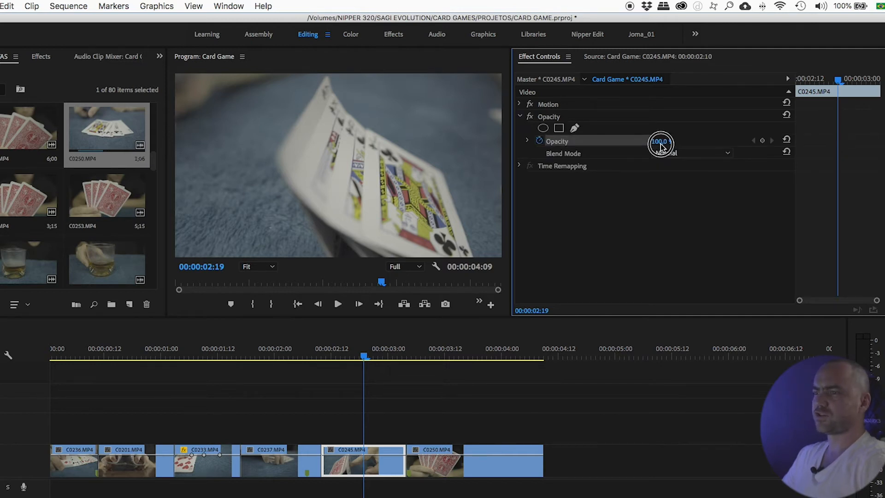
click(370, 347)
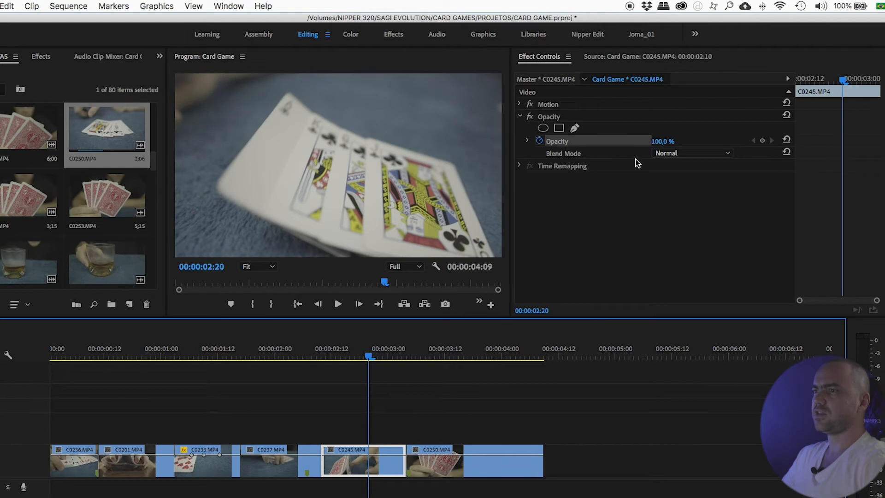
drag(660, 142, 625, 142)
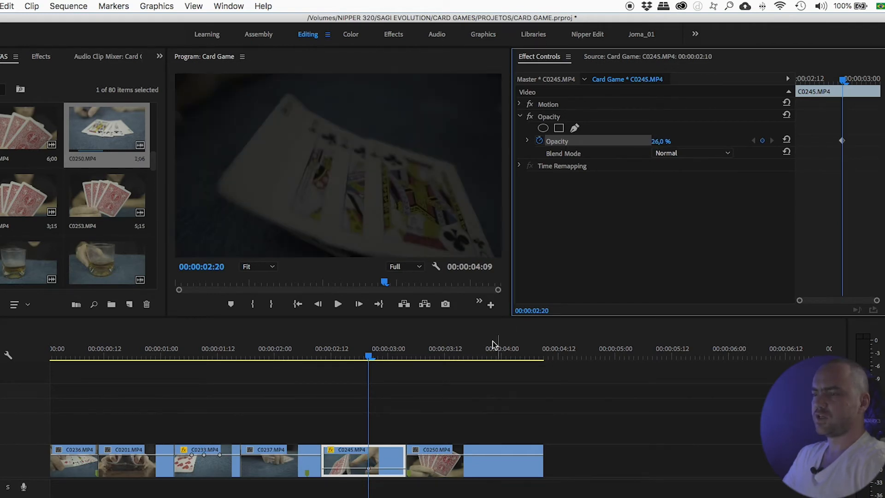
- Move C0245 onto Video 2 above C0250 and set its Opacity to 76% at 00:00:03:10
drag(383, 458, 473, 425)
drag(420, 345, 438, 348)
drag(656, 143, 684, 143)
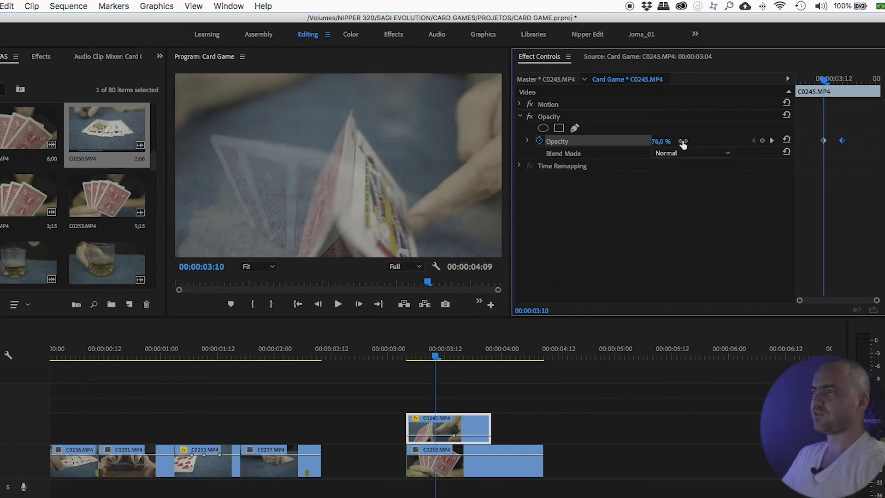
click(449, 350)
drag(428, 428, 579, 429)
drag(573, 352, 468, 385)
drag(587, 422, 425, 425)
mouse_move(421, 357)
mouse_down()
mouse_move(461, 362)
mouse_move(435, 367)
mouse_up()
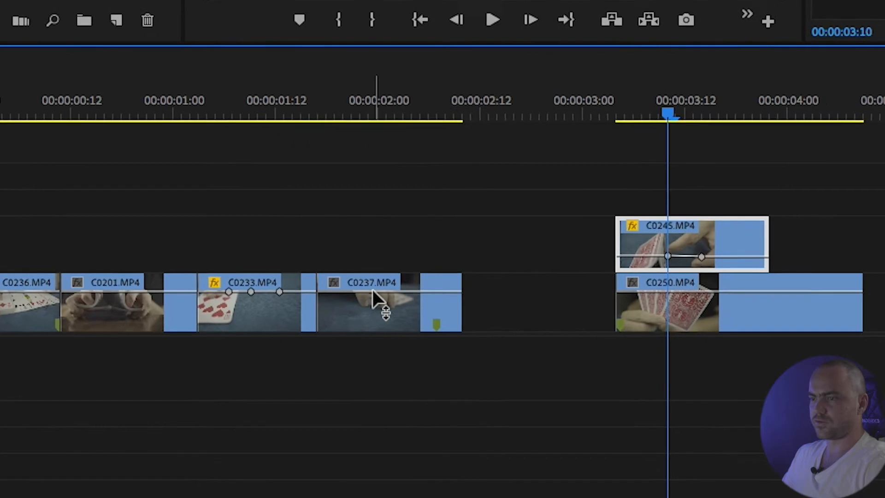
drag(343, 97, 370, 97)
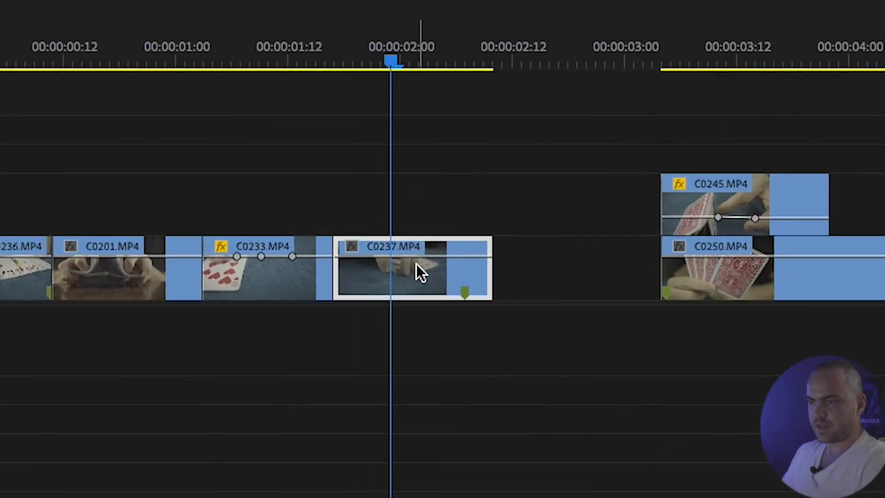
- Lower C0237's opacity line on the timeline to 50%, then raise it back to 100%
drag(424, 254, 421, 277)
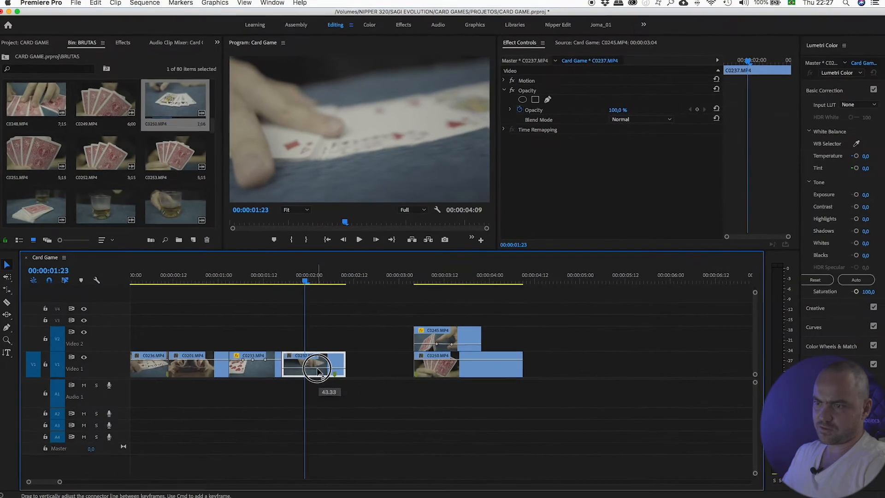
drag(317, 372, 311, 376)
drag(298, 281, 307, 280)
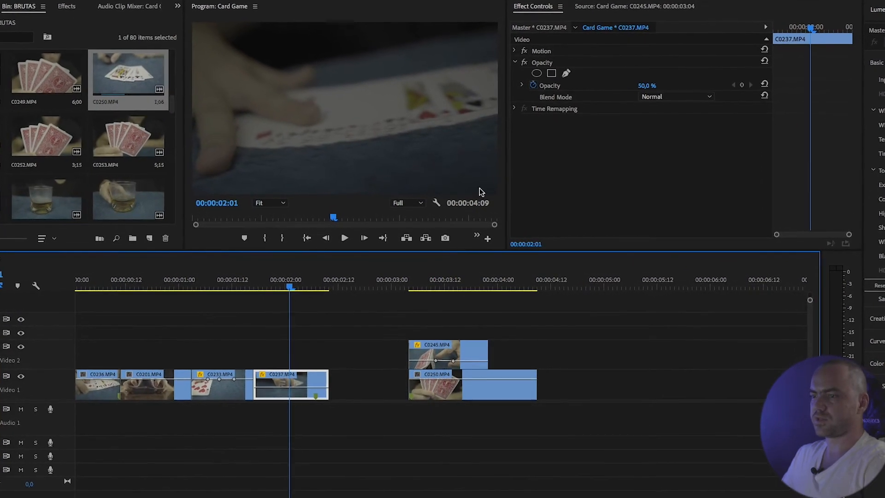
click(306, 388)
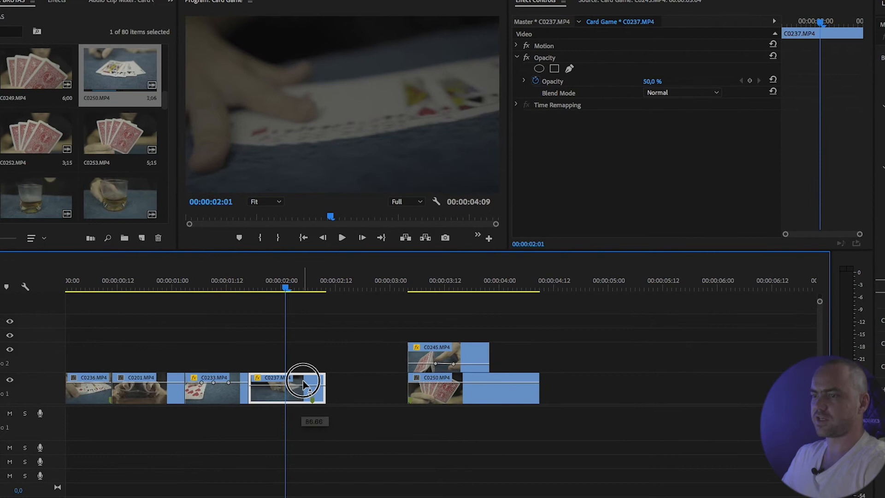
drag(309, 379, 310, 375)
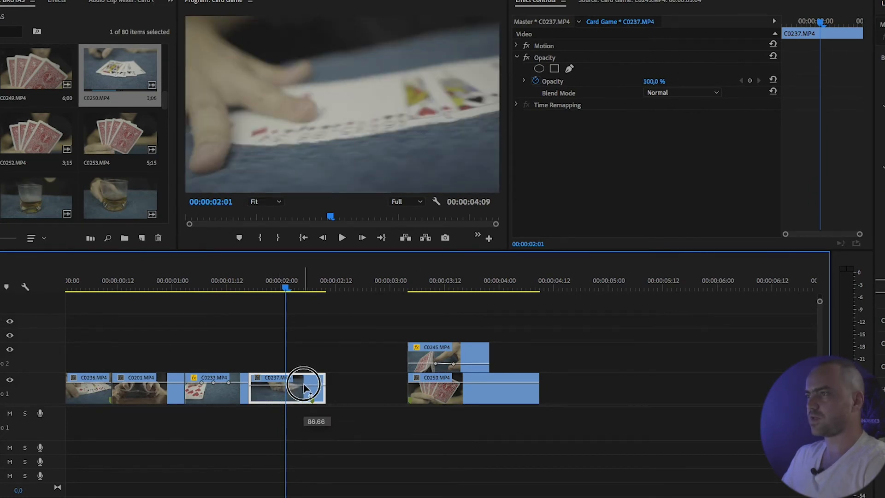
- Move C0237 onto Video 3 above C0245 and set its Opacity to 33% at 00:00:03:11
drag(306, 388, 467, 330)
click(436, 286)
drag(648, 81, 627, 81)
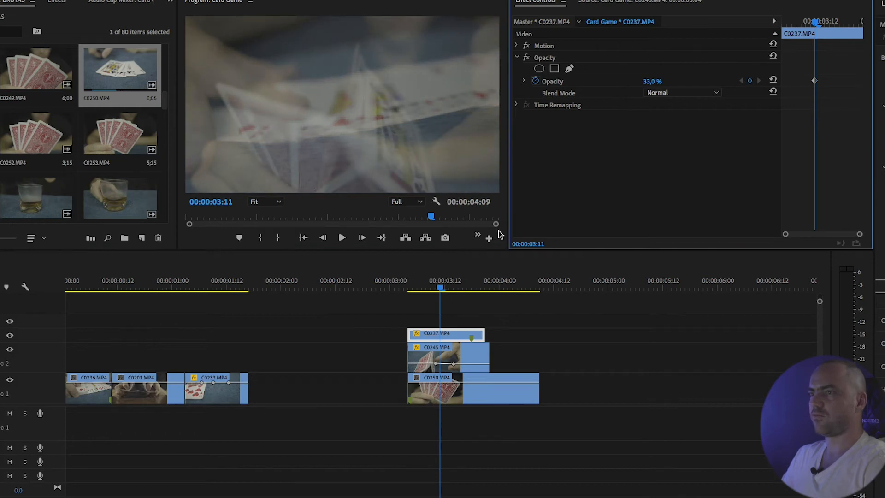
- Move C0237 and C0245 back onto Video 1 between C0233 and C0250
mouse_move(438, 288)
mouse_down()
mouse_move(415, 284)
mouse_move(484, 281)
mouse_move(436, 283)
mouse_up()
click(411, 366)
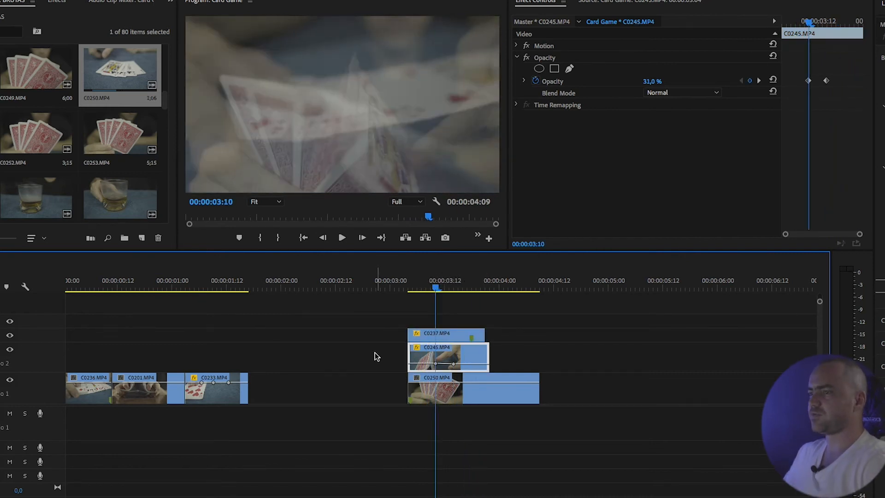
mouse_move(438, 285)
mouse_down()
mouse_move(423, 283)
mouse_move(449, 284)
mouse_up()
drag(425, 333, 295, 378)
drag(414, 351, 354, 382)
click(394, 336)
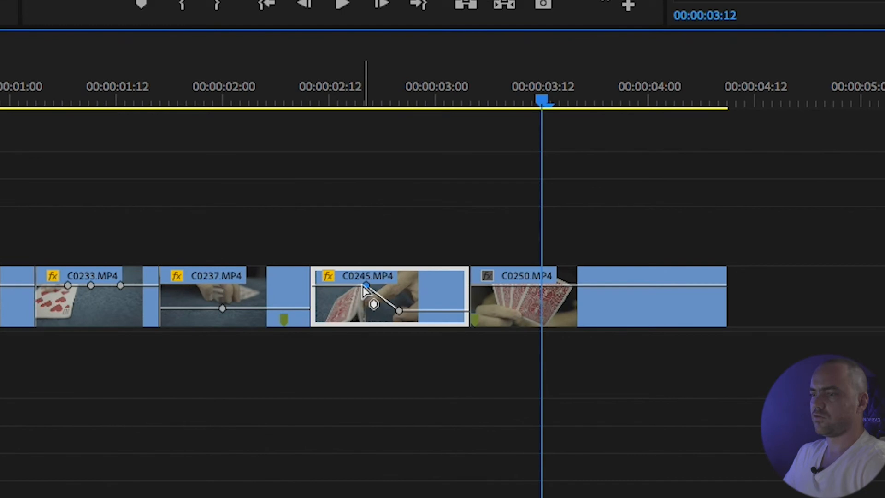
drag(341, 92, 355, 92)
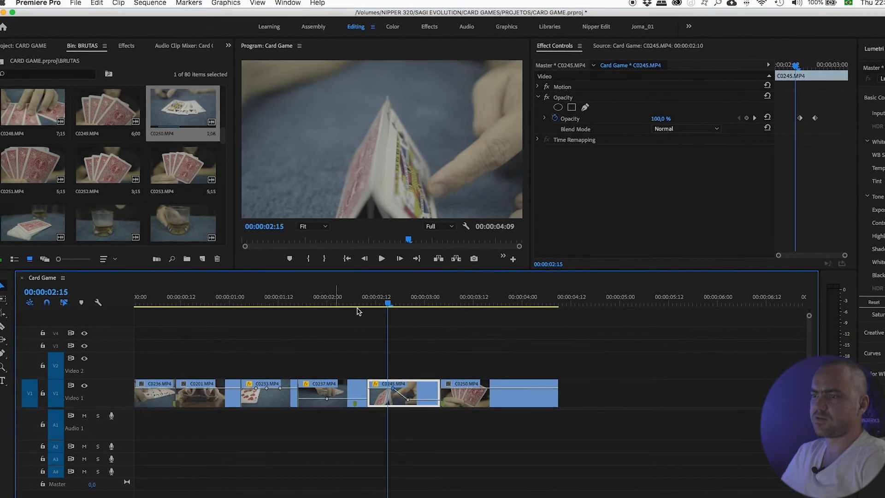
- Drag C0245's second opacity keyframe down to 0% on the timeline
drag(390, 300, 418, 301)
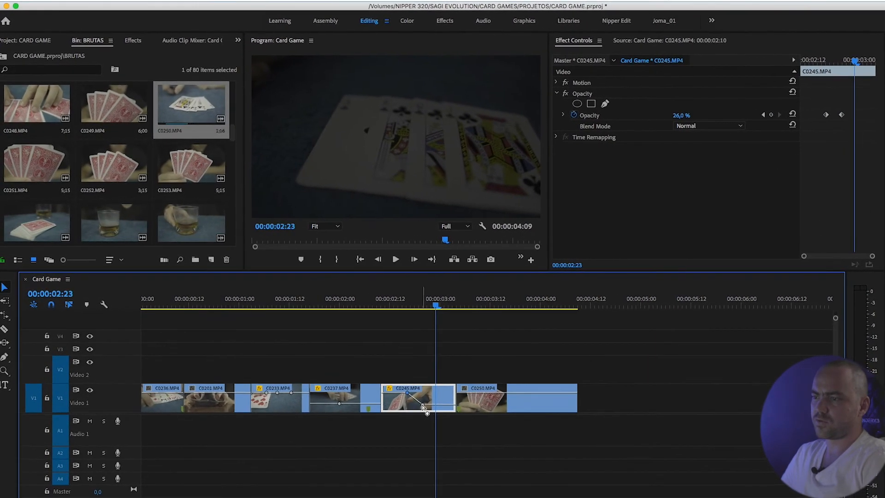
drag(425, 408, 426, 419)
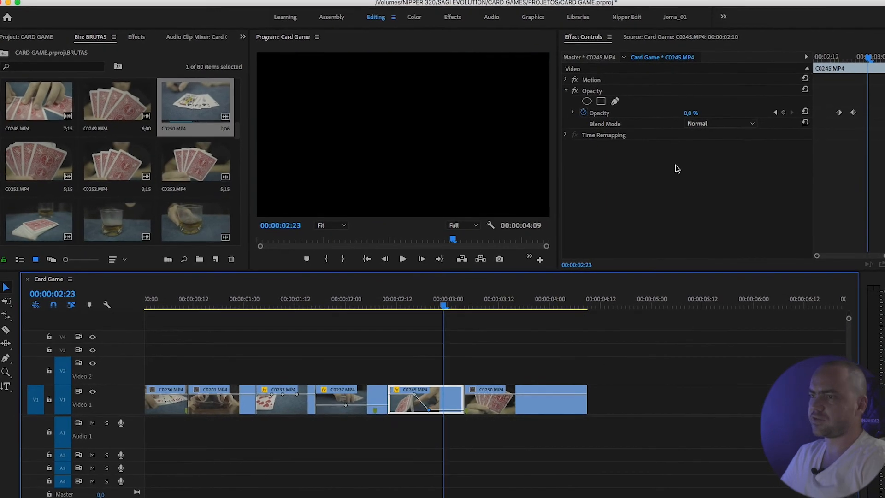
click(419, 306)
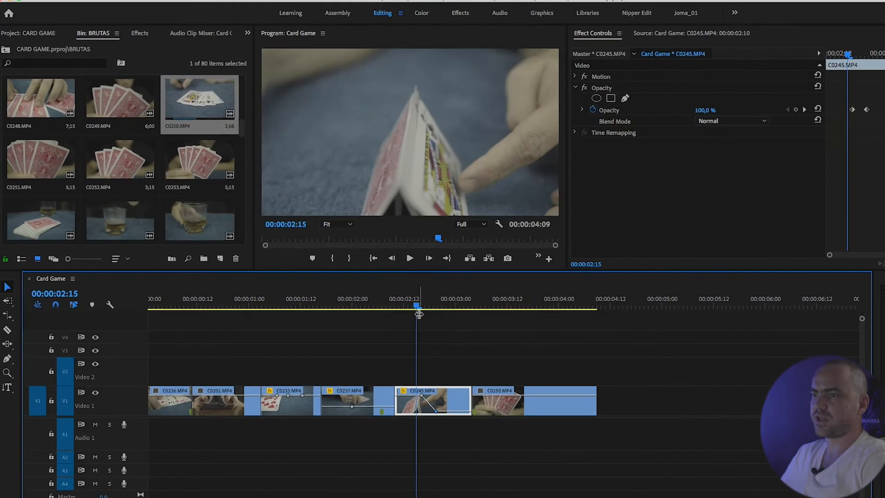
- Play back and scrub the sequence to review the opacity fade
click(408, 258)
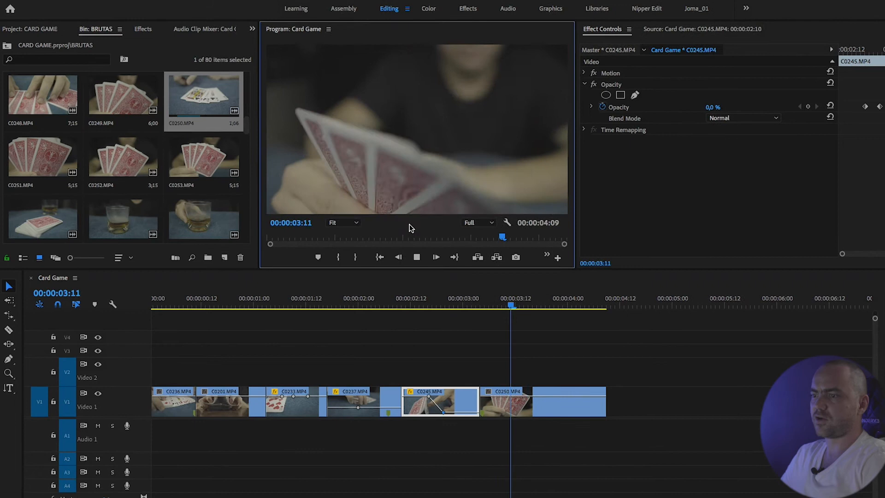
drag(416, 302, 449, 299)
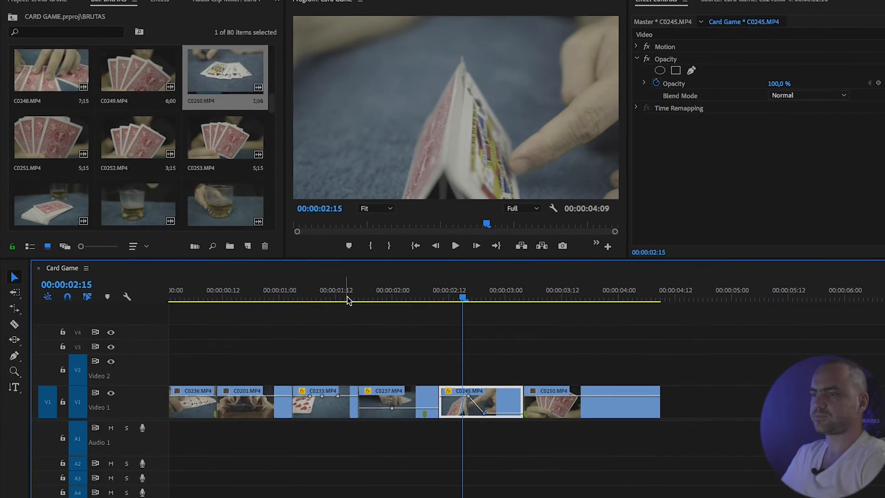
drag(464, 295, 484, 290)
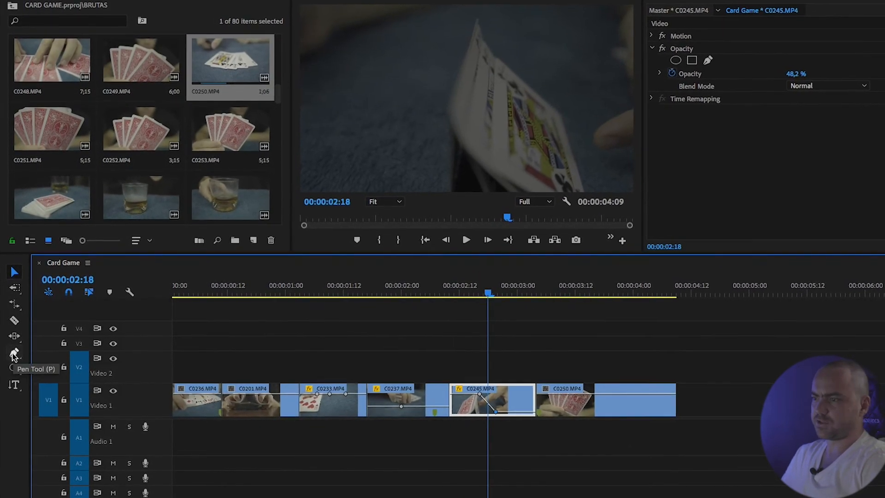
- With the Pen tool, add opacity keyframes on C0250 and drag them into a dip in its rubber band
click(14, 354)
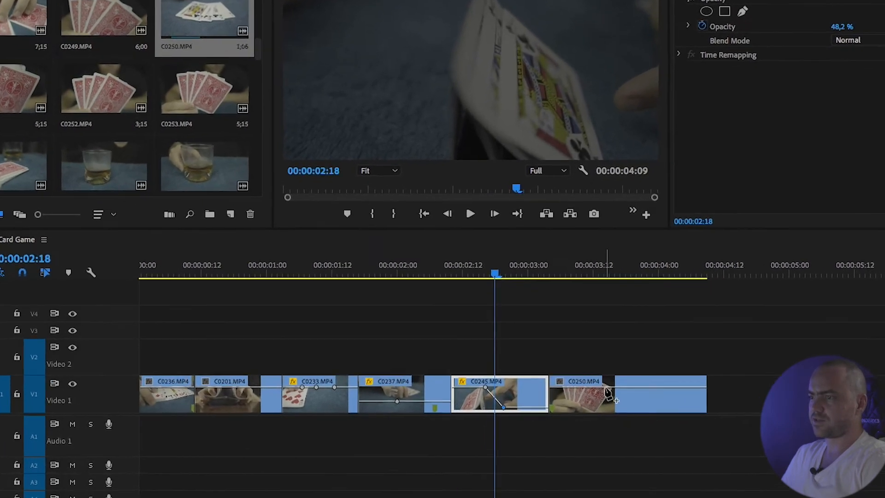
click(589, 392)
drag(656, 368, 585, 392)
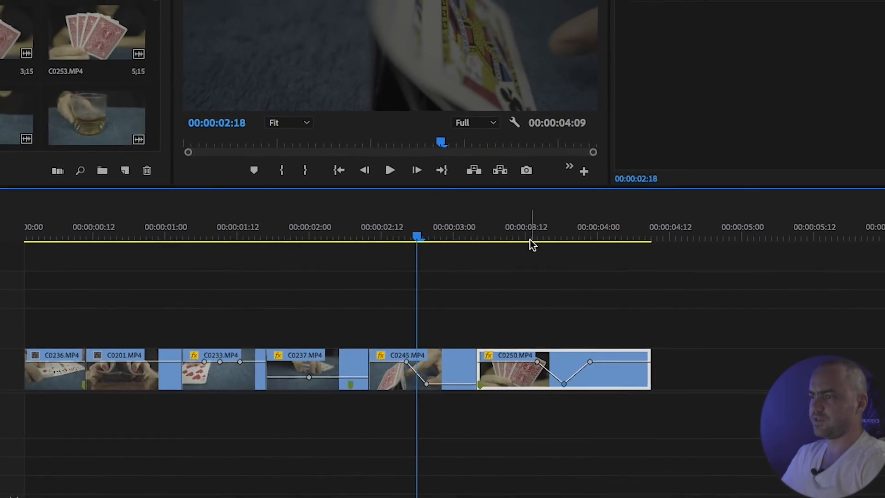
drag(510, 237, 570, 264)
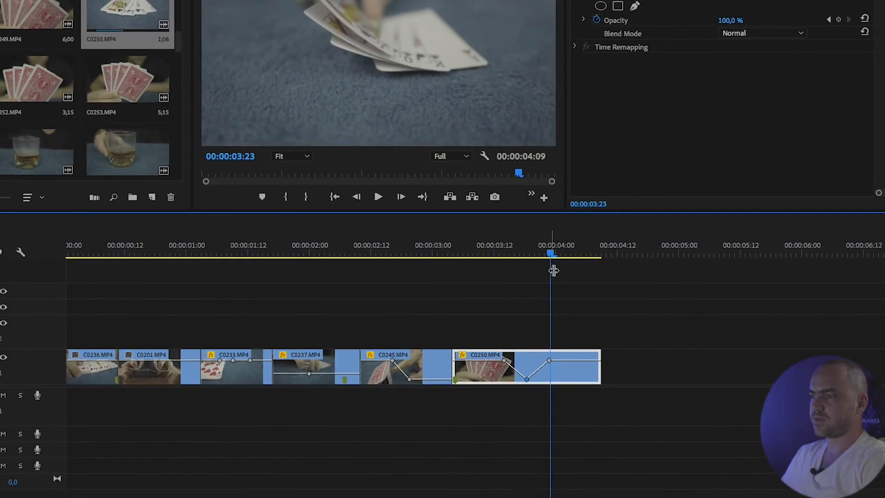
drag(549, 360, 550, 342)
drag(504, 360, 451, 369)
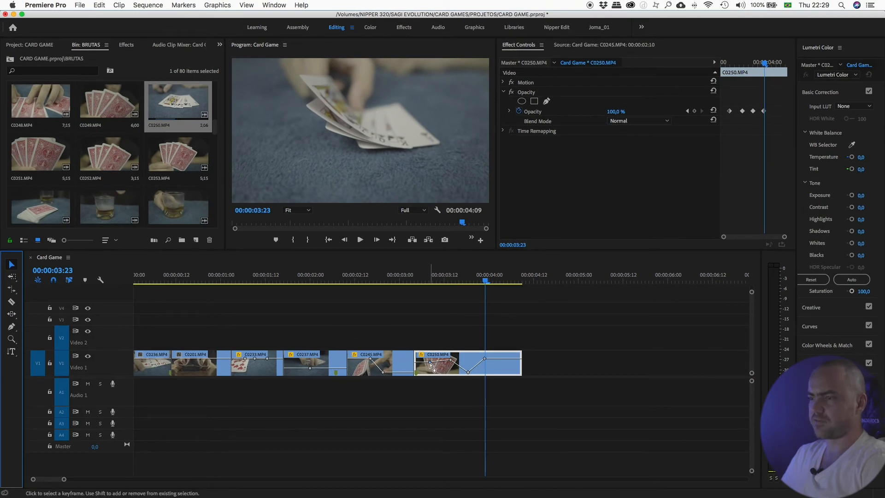
- Select C0245, C0237 and C0233 in turn to inspect their opacity keyframes
drag(430, 365, 430, 365)
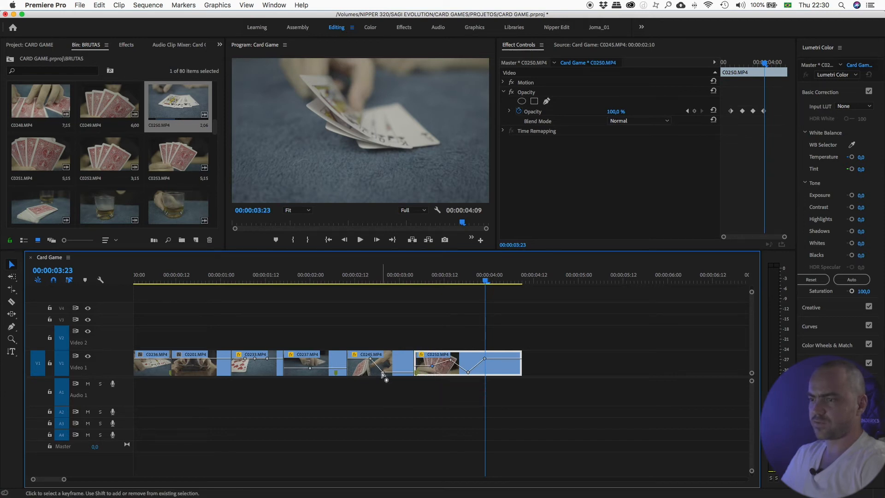
drag(382, 373, 387, 366)
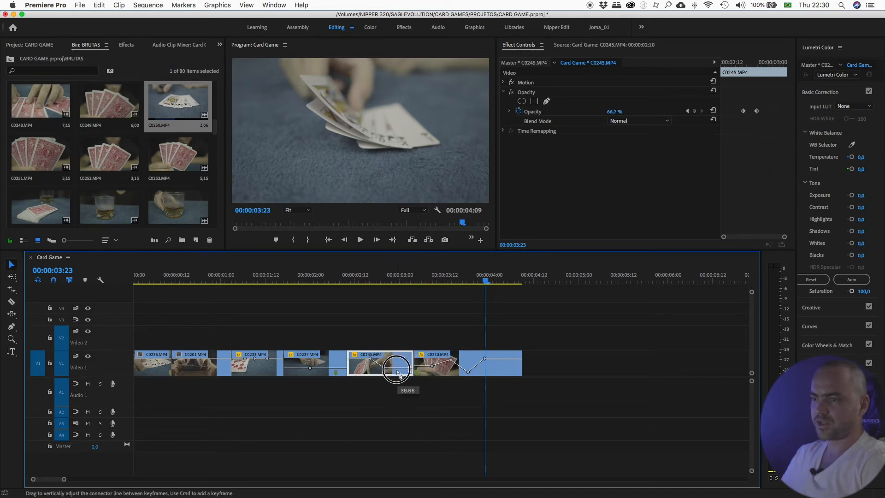
drag(310, 369, 312, 366)
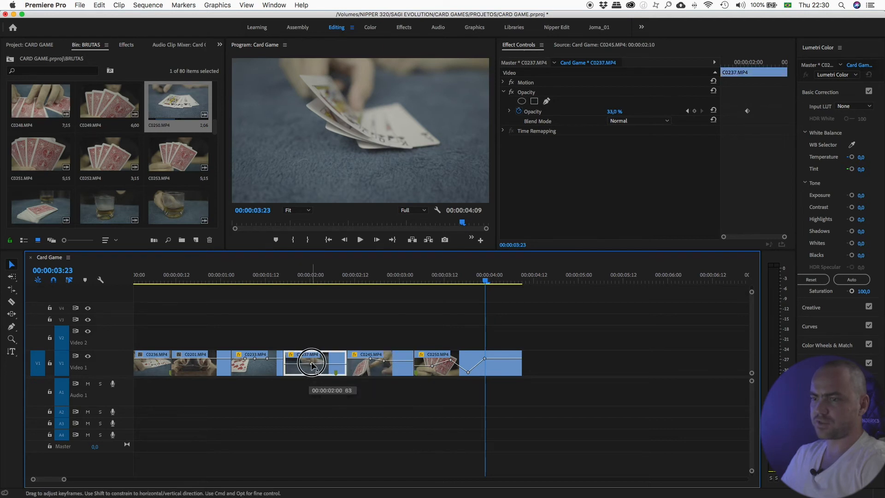
drag(254, 361, 256, 364)
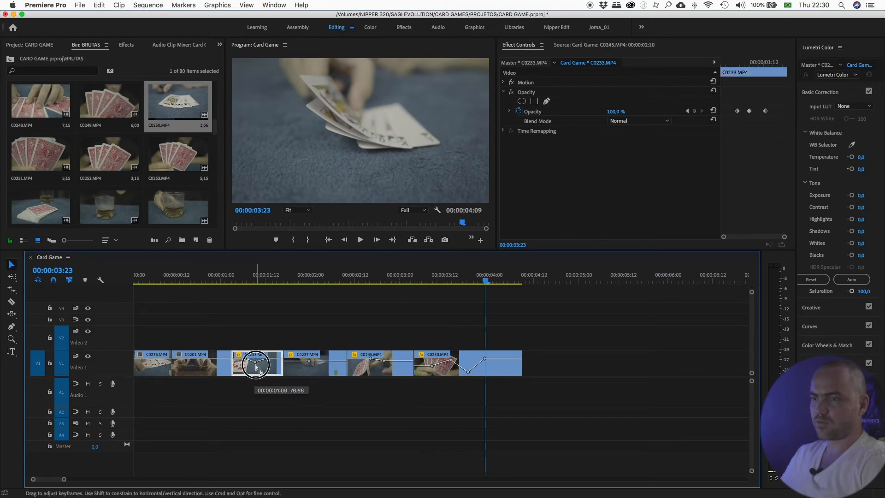
drag(235, 279, 253, 280)
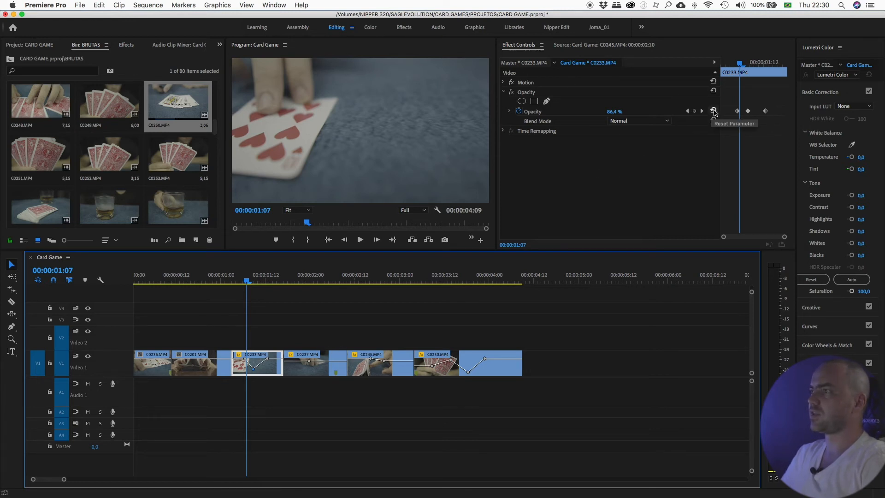
- Select all clips in the sequence and remove their Motion, Opacity and Time Remapping attributes
drag(597, 309, 141, 385)
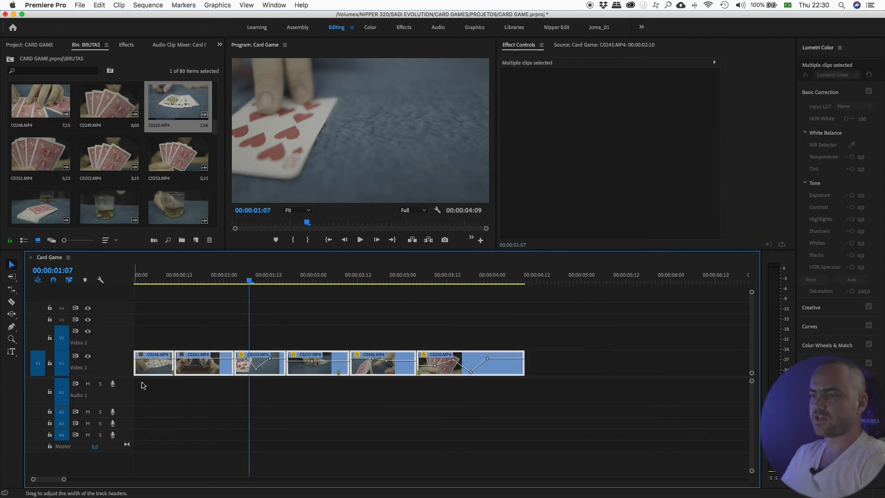
right_click(304, 372)
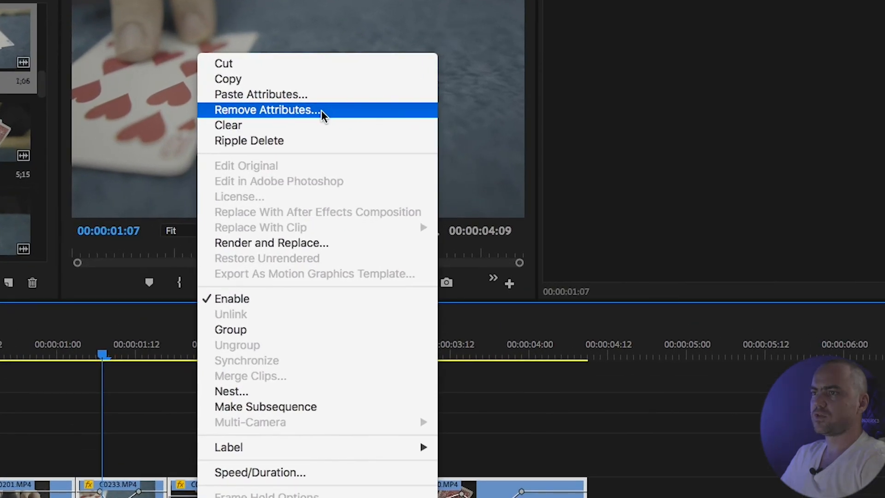
click(321, 110)
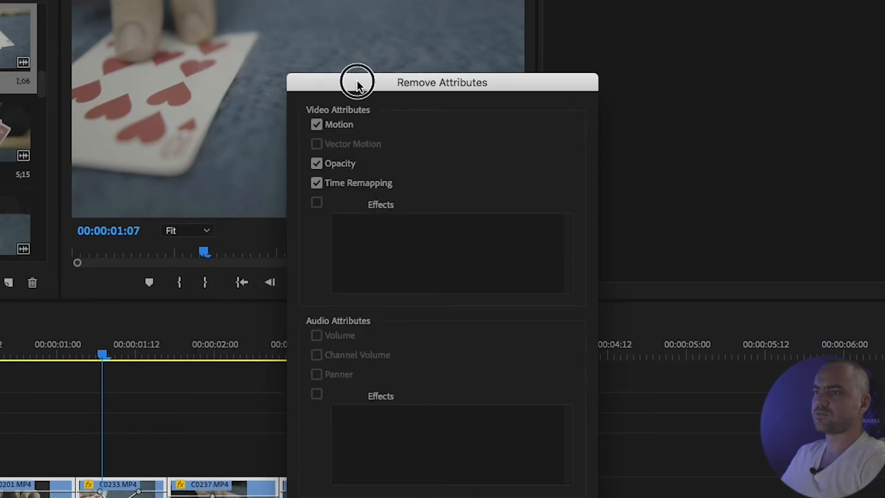
drag(357, 82, 315, 6)
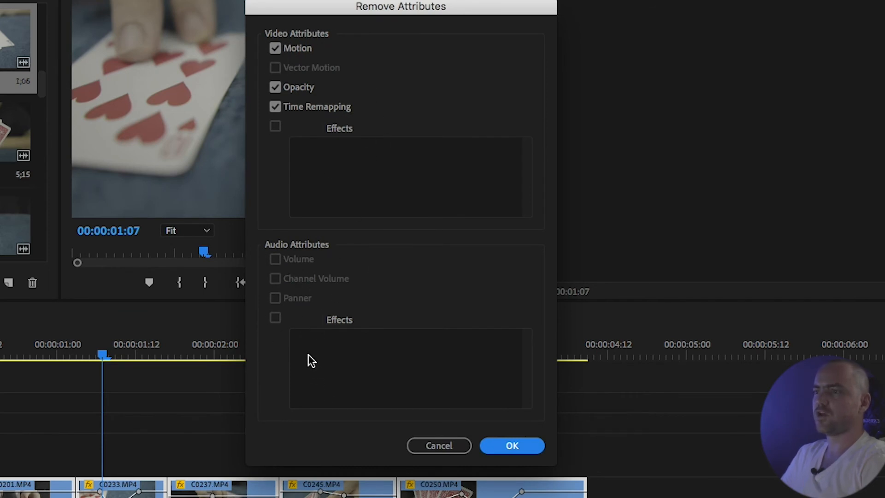
drag(313, 8, 304, 42)
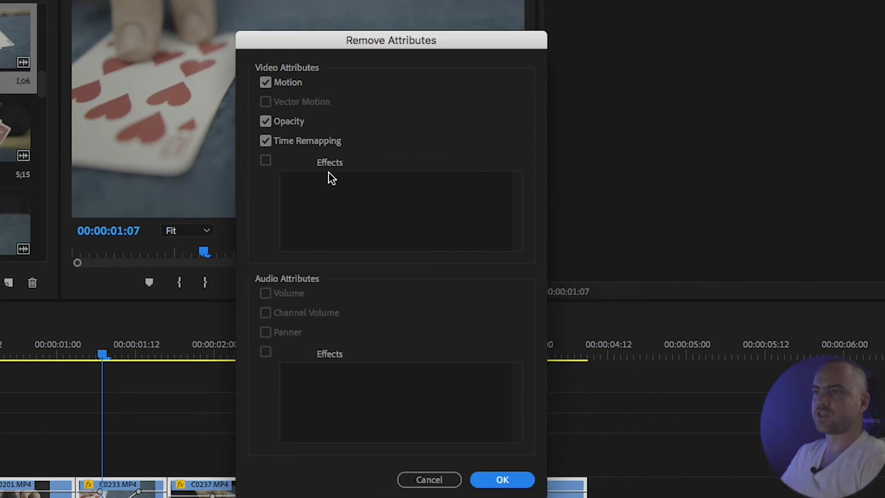
drag(304, 47, 306, 21)
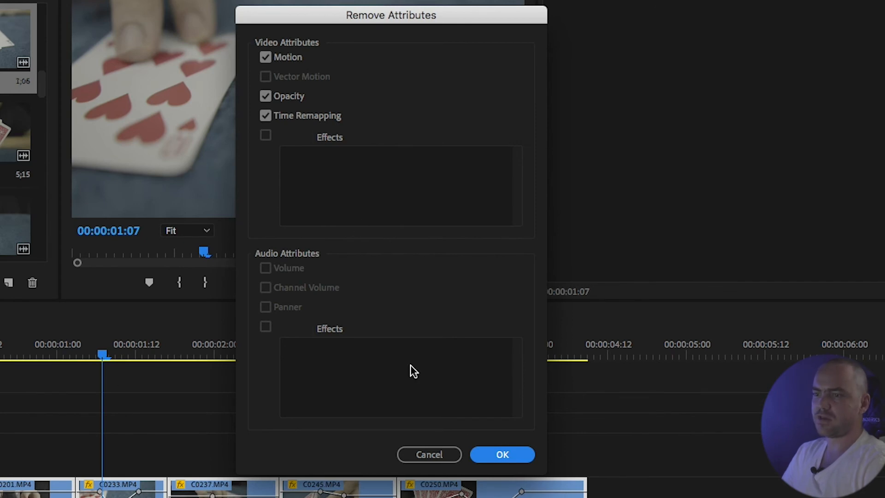
click(495, 456)
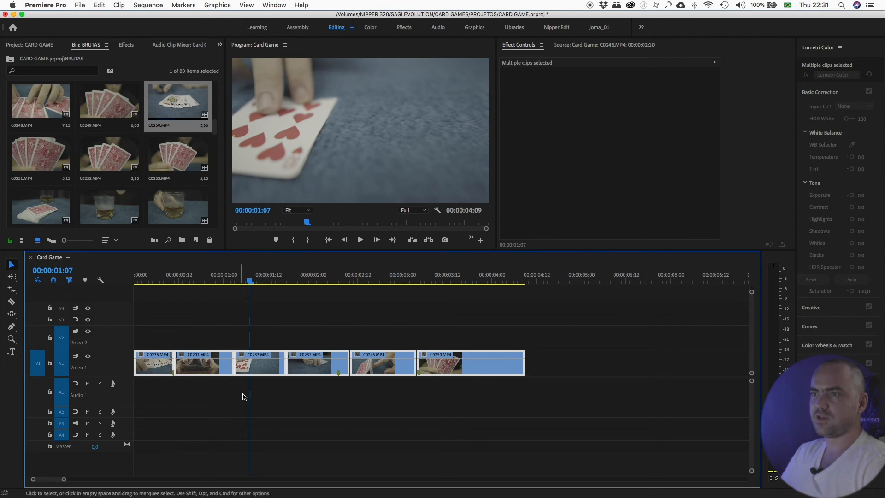
right_click(265, 373)
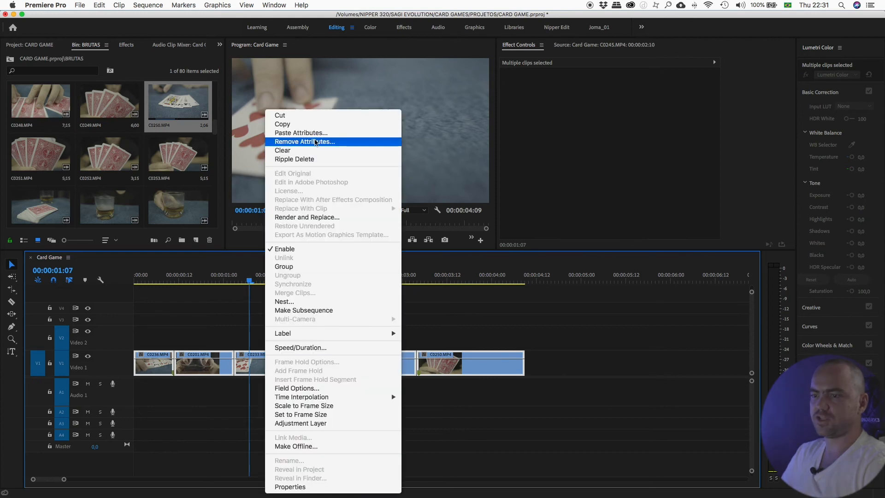
key(Escape)
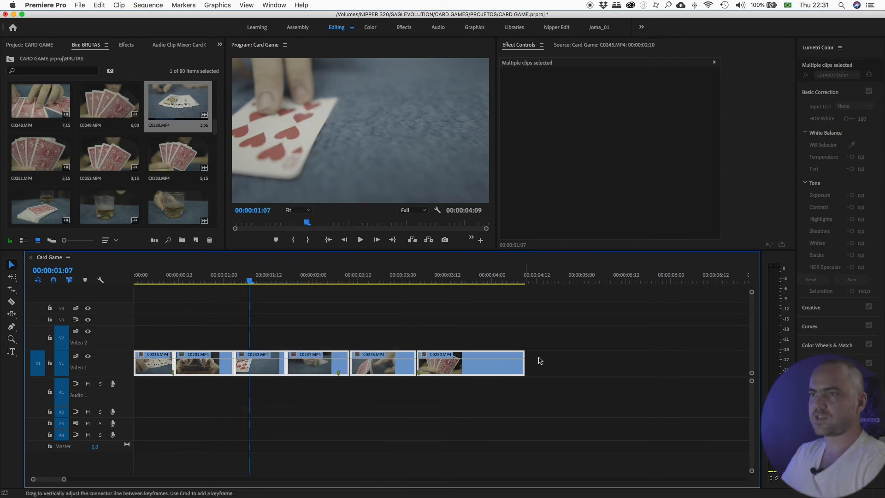
right_click(267, 370)
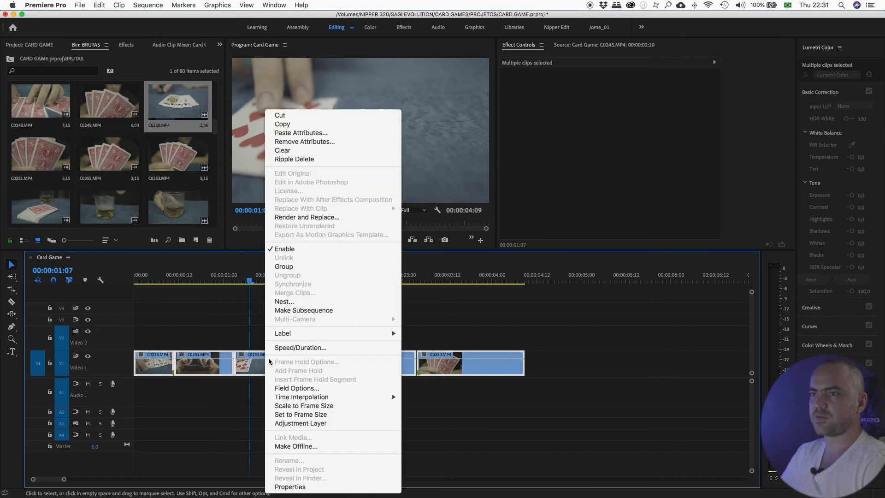
click(299, 142)
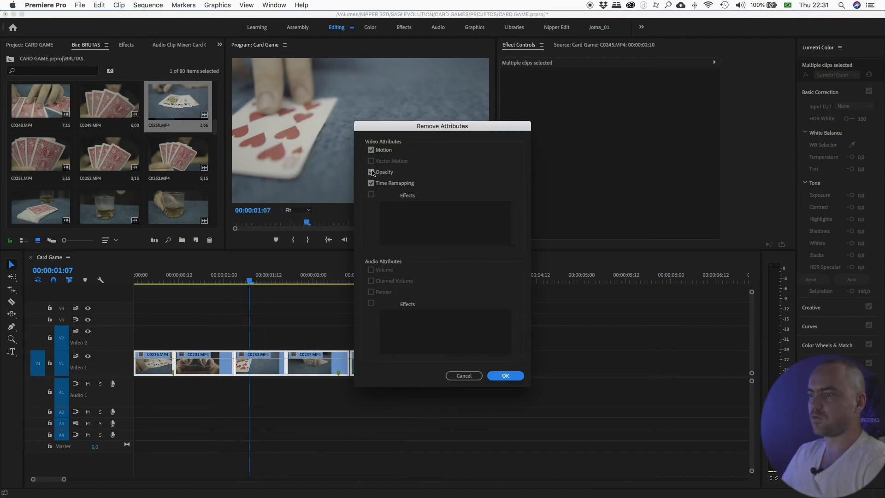
click(471, 380)
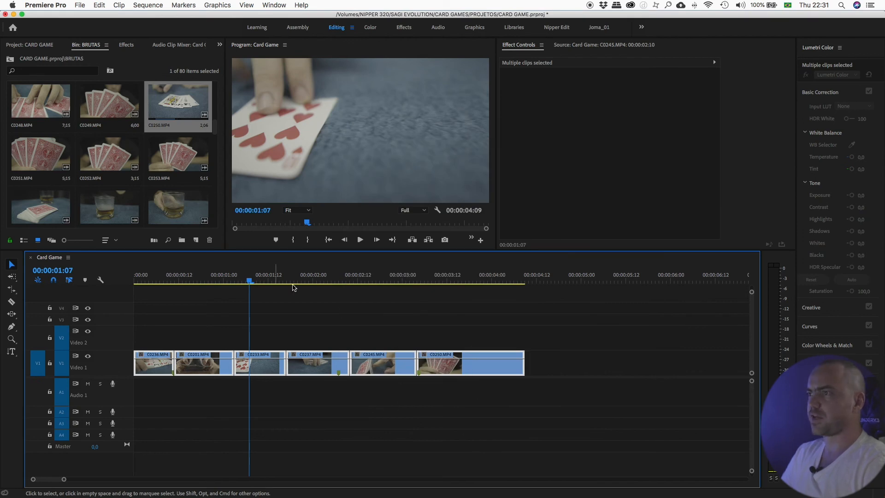
- Select clip C0233 in the timeline to inspect its Motion and Opacity properties in Effect Controls
click(267, 331)
click(261, 363)
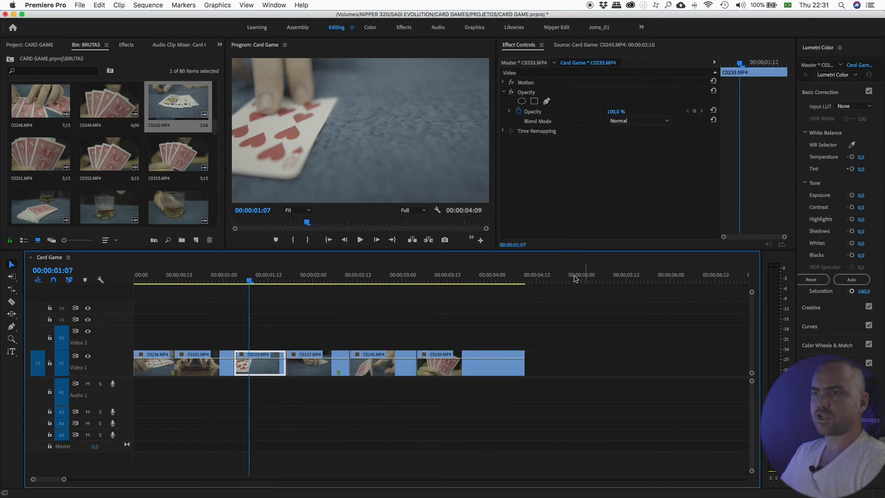
click(295, 125)
click(518, 245)
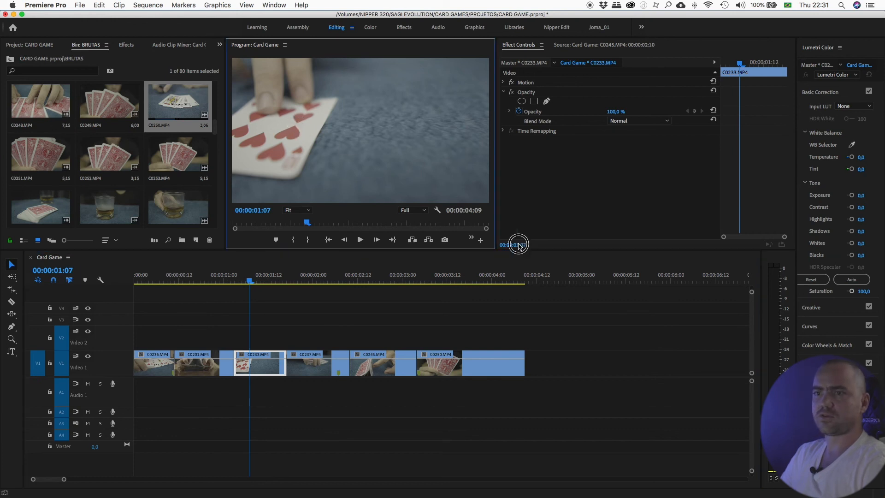
- Open C0260 in the Source Monitor, mark in and out points around the glass shot, and add it after the last clip
drag(215, 129, 210, 155)
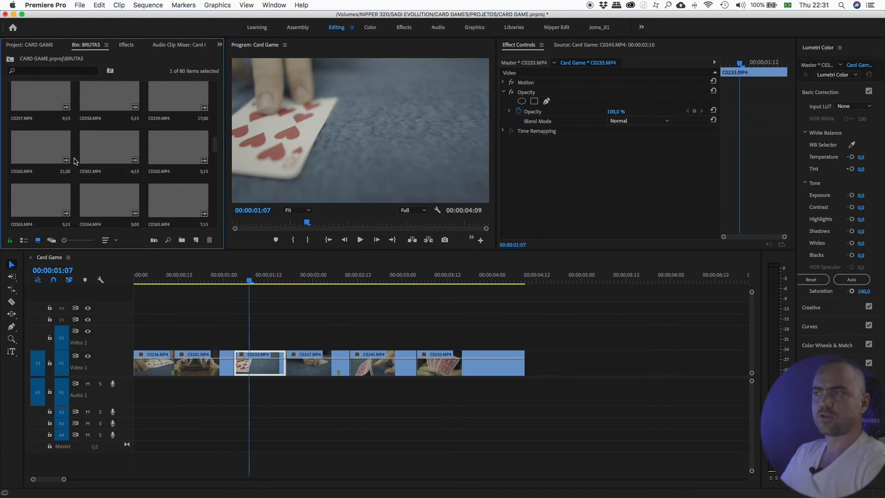
double_click(109, 150)
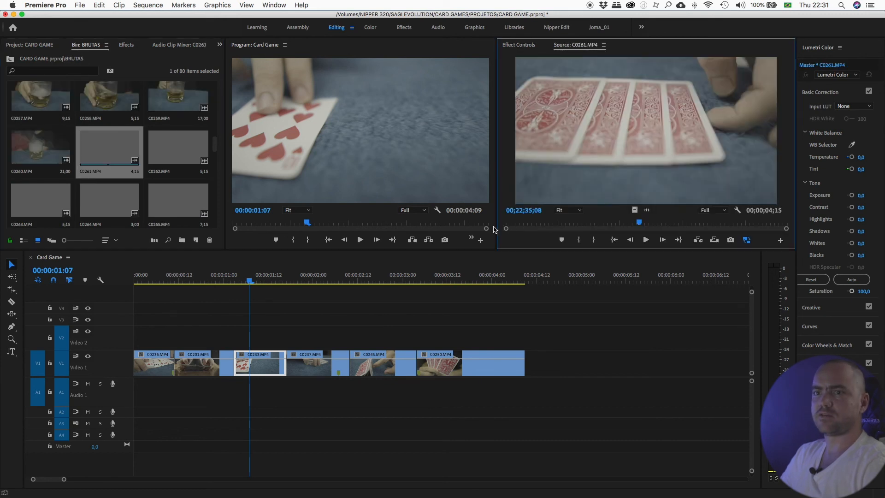
double_click(41, 148)
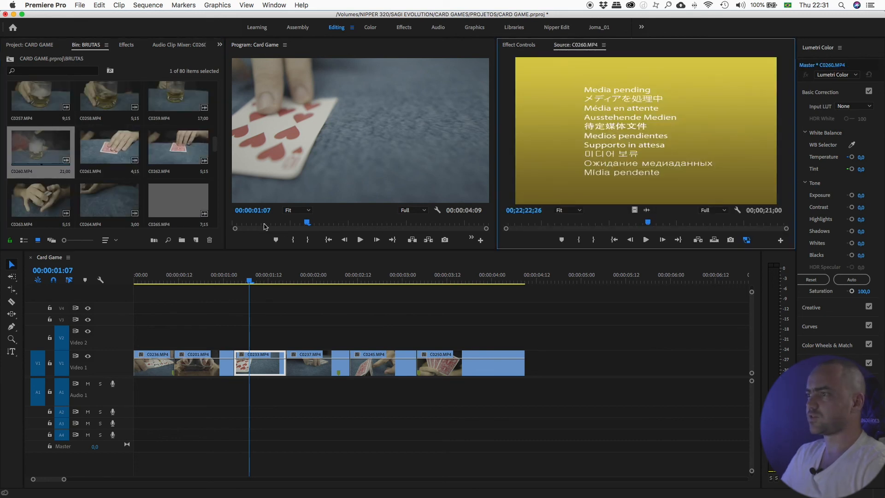
drag(546, 222, 718, 229)
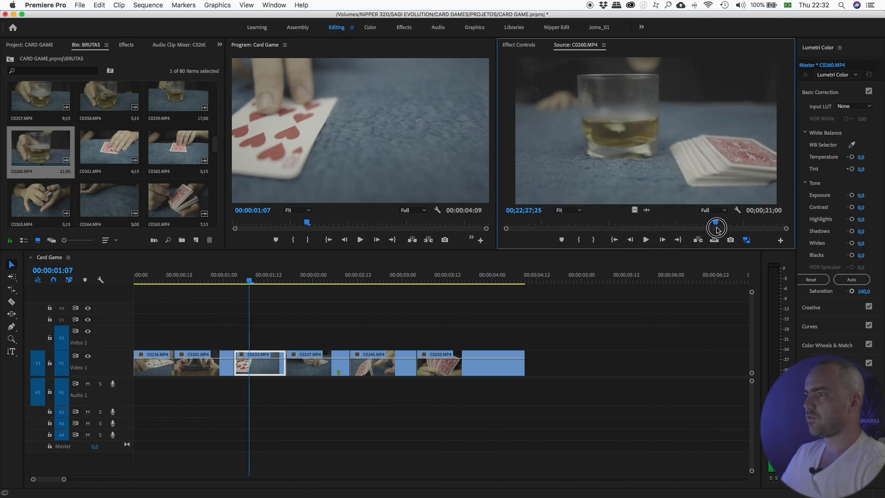
click(594, 241)
drag(715, 222, 667, 220)
click(582, 239)
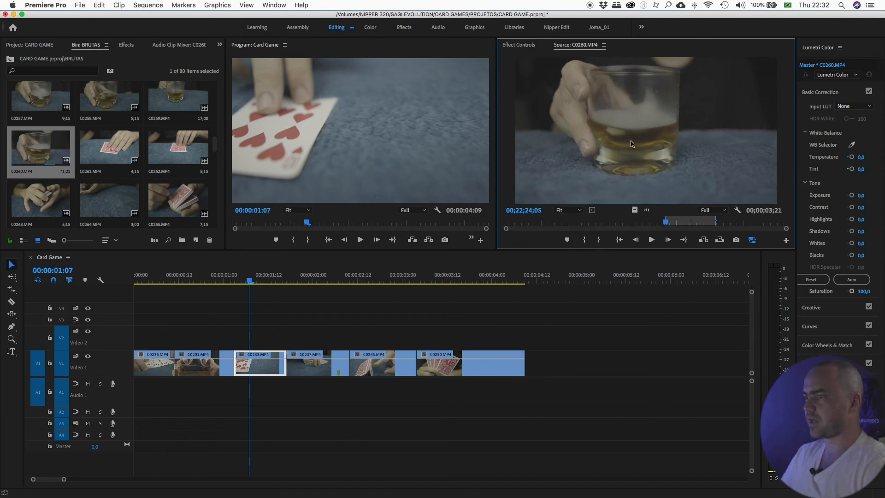
drag(631, 179, 535, 366)
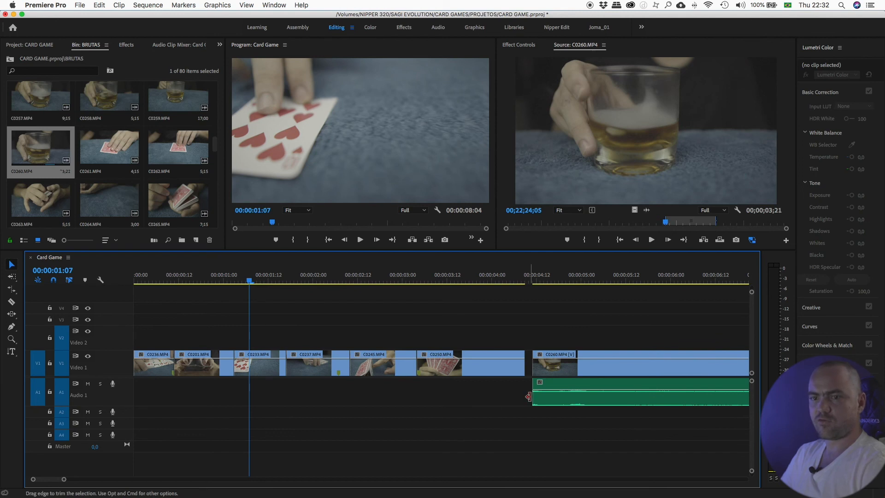
- Trim the end of clip C0260 so the sequence ends at about 00:00:07:08
click(12, 338)
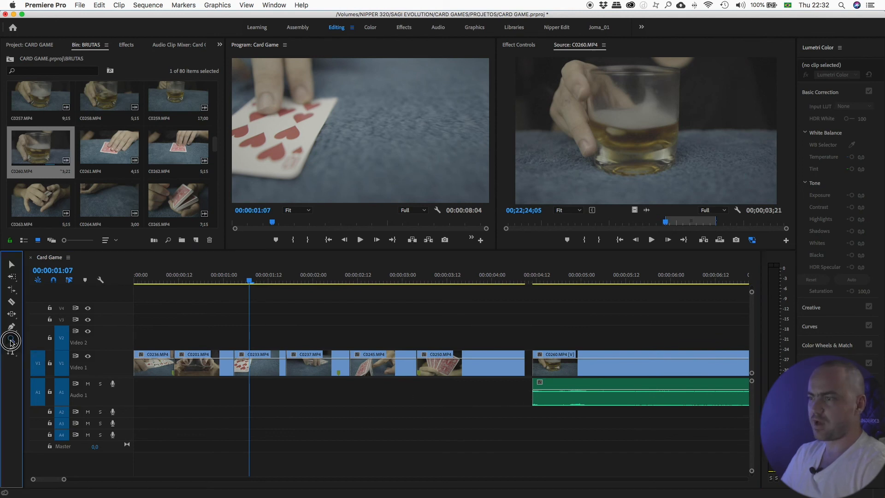
click(42, 337)
drag(668, 351, 405, 326)
key(v)
click(250, 277)
drag(249, 277, 530, 318)
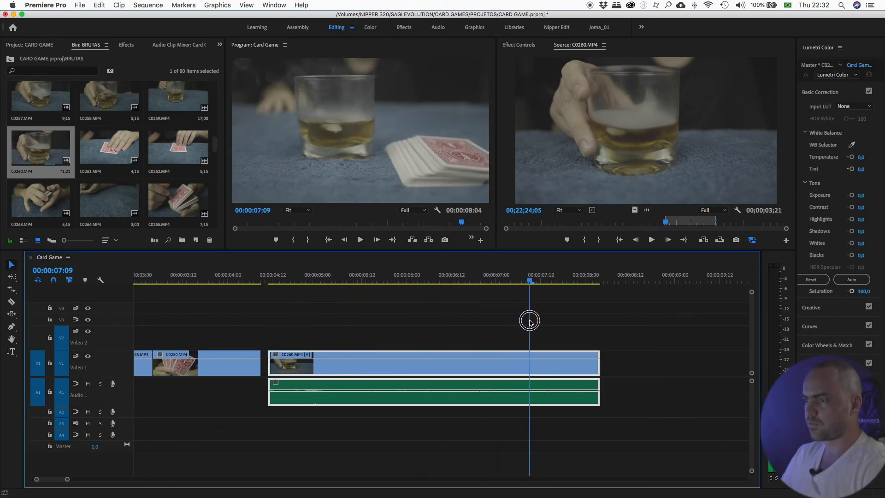
drag(596, 370, 524, 372)
drag(270, 277, 480, 284)
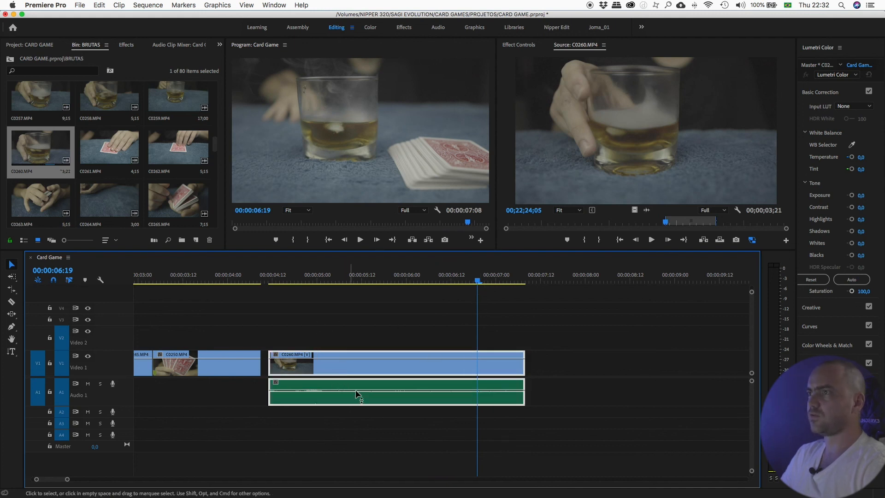
- With the Pen tool, add three volume keyframes on C0260's audio rubber band and drag the middle one down into a dip
click(518, 45)
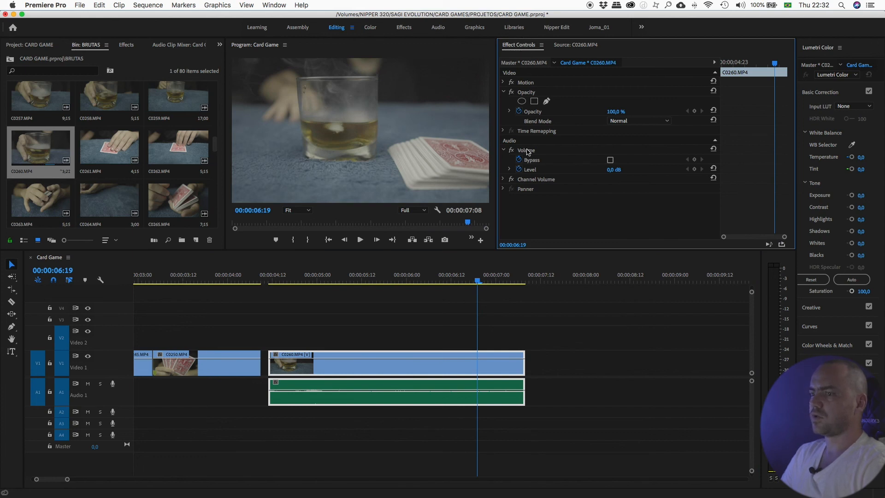
click(360, 426)
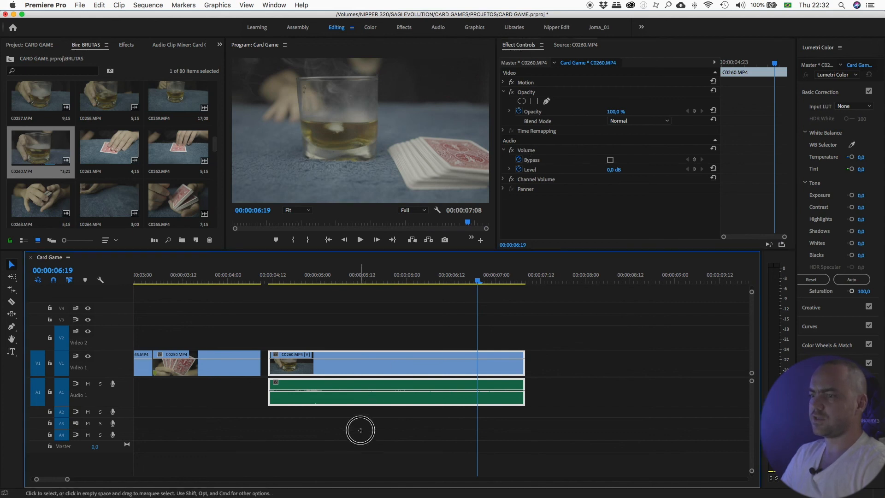
drag(378, 392, 422, 399)
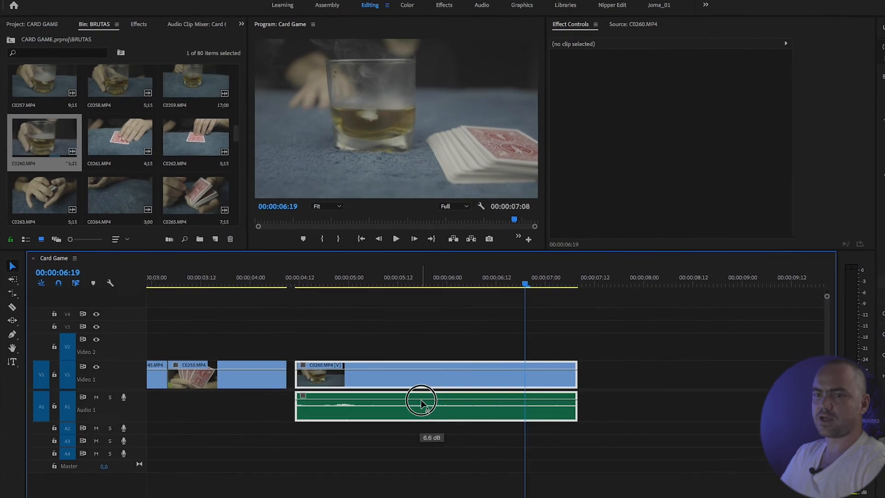
click(12, 335)
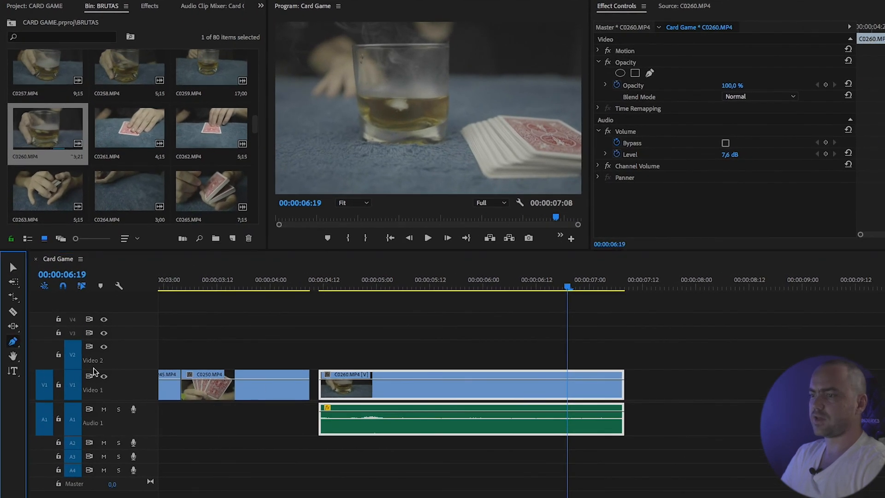
click(424, 411)
drag(471, 411, 470, 431)
click(412, 282)
key(space)
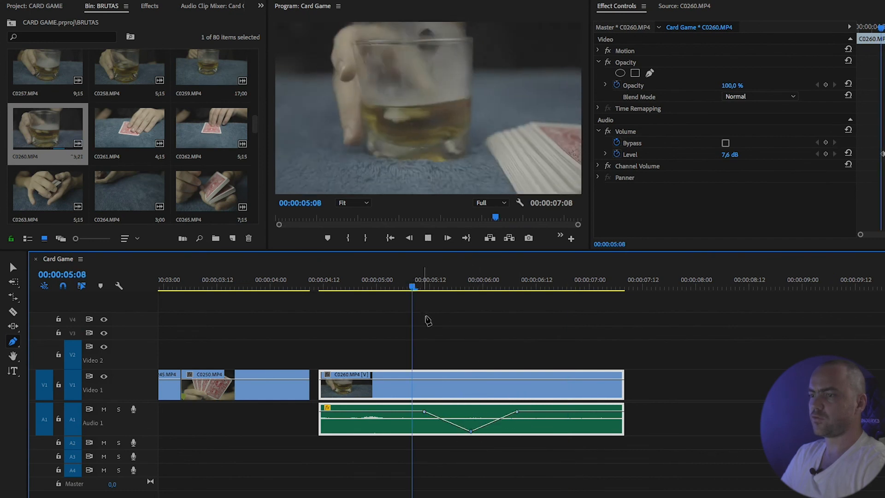
- Adjust the positions and levels of the volume keyframes on C0260's audio rubber band
key(space)
drag(516, 413, 521, 411)
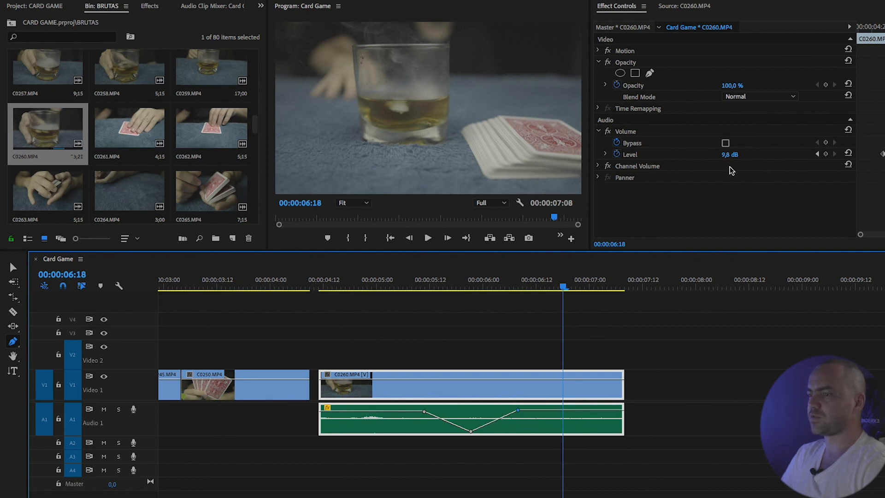
drag(521, 414, 517, 417)
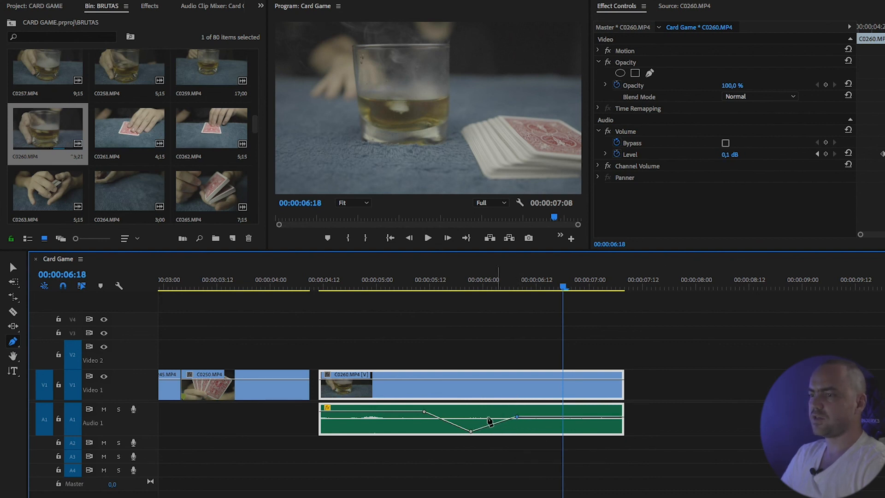
drag(424, 413, 427, 418)
drag(517, 418, 517, 418)
- Play back and scrub the end of the sequence to review the volume dip
drag(455, 279, 395, 279)
key(space)
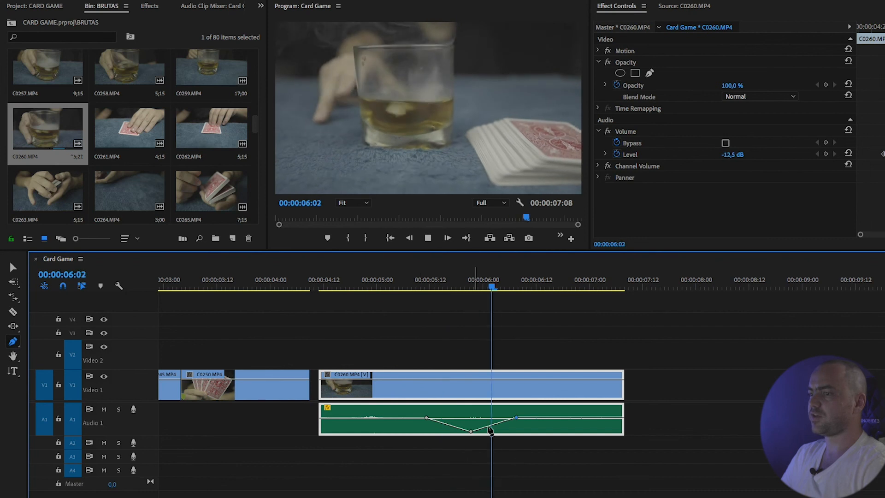
key(space)
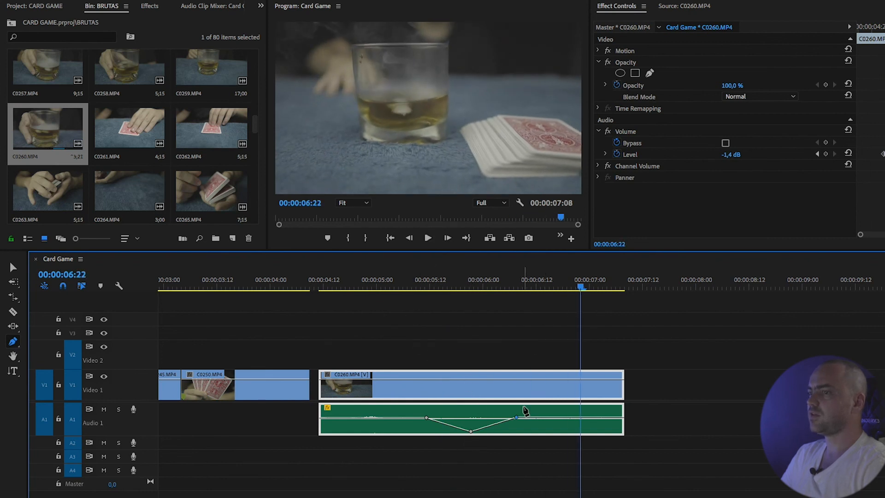
drag(443, 279, 567, 279)
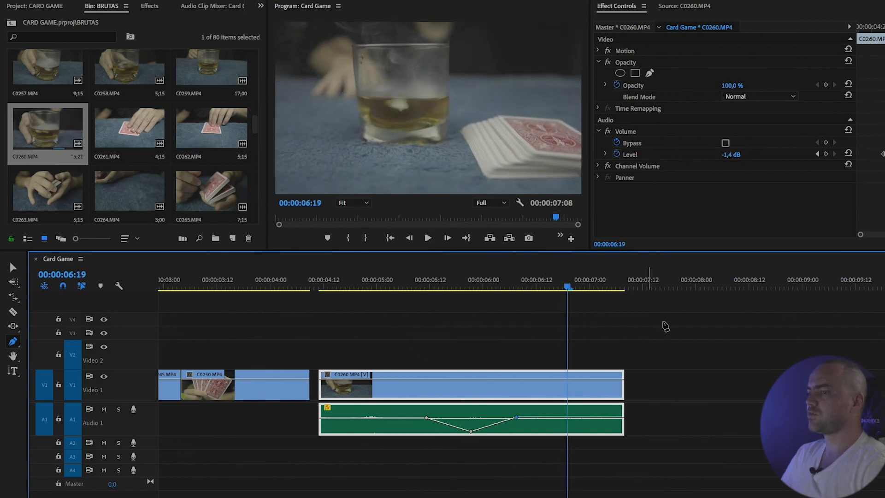
- Add a keyframe near the end of C0260 and drag the final point to the bottom to fade the clip out
click(587, 379)
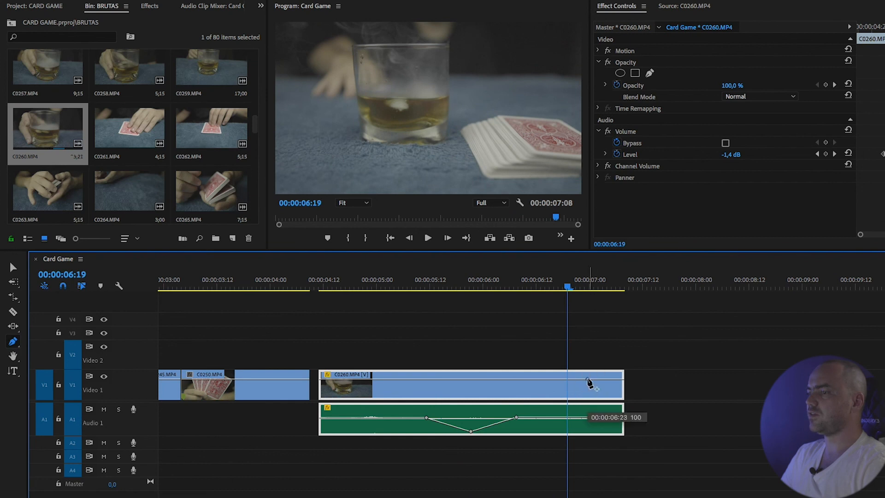
drag(621, 379, 618, 445)
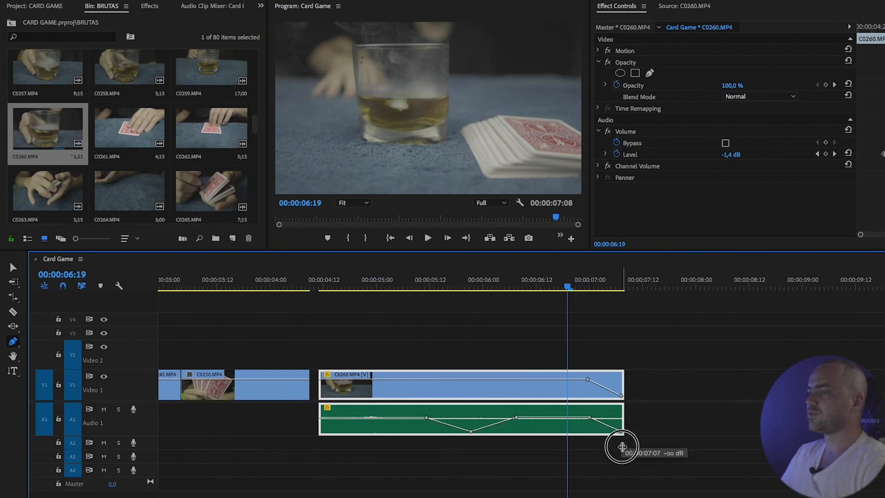
key(space)
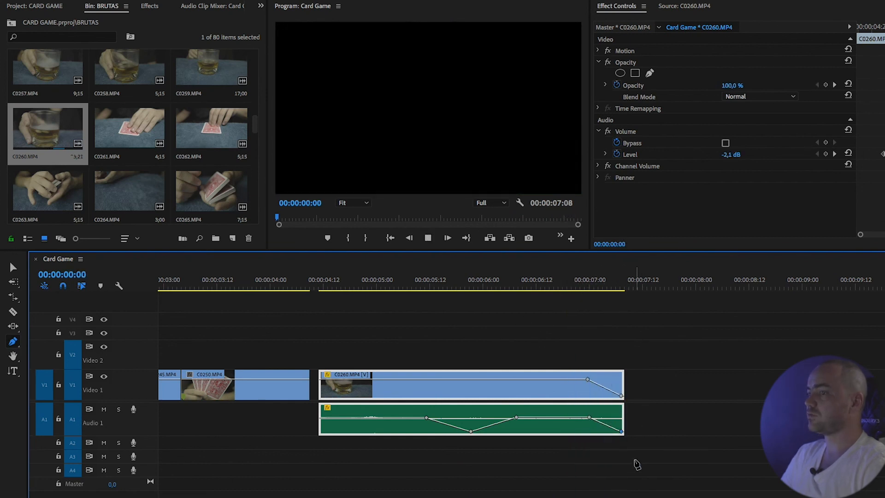
mouse_move(589, 287)
mouse_down()
mouse_move(623, 290)
mouse_move(571, 290)
mouse_up()
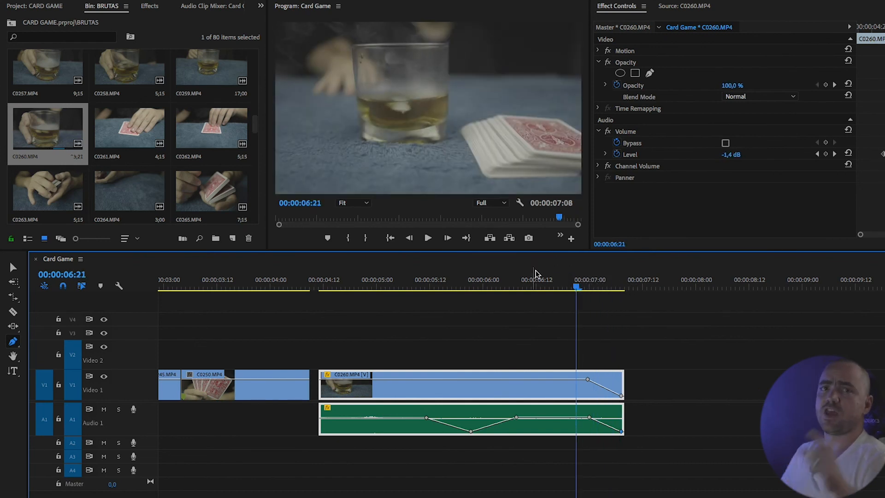